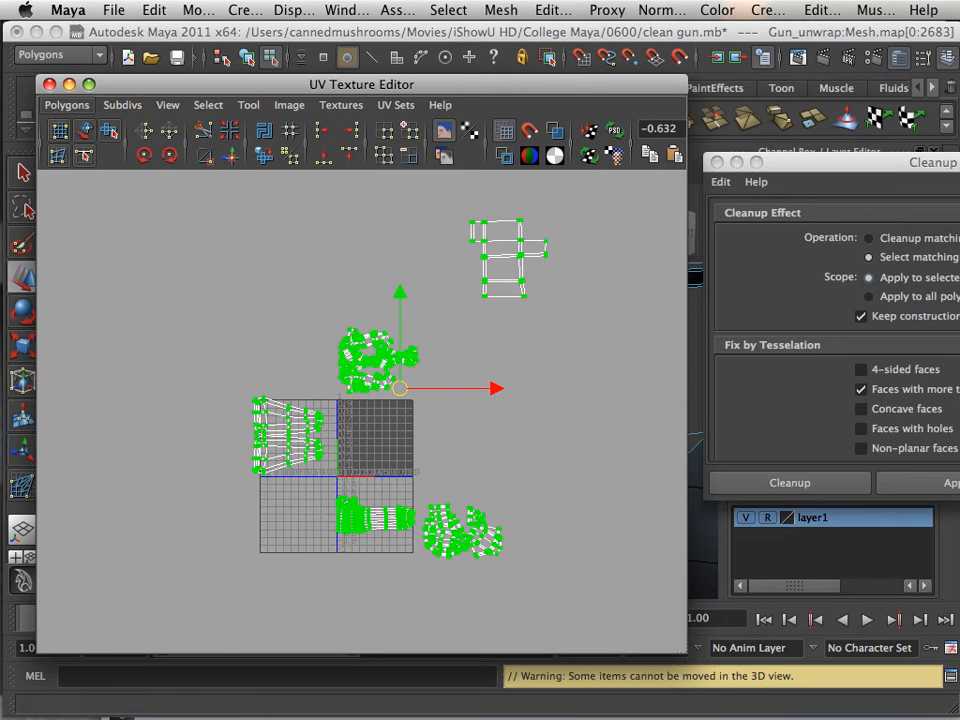
# Apply Layout UVs to the selected gun UV shells with Prescale set to Object and Rotate set to None.
pyautogui.click(66, 105)
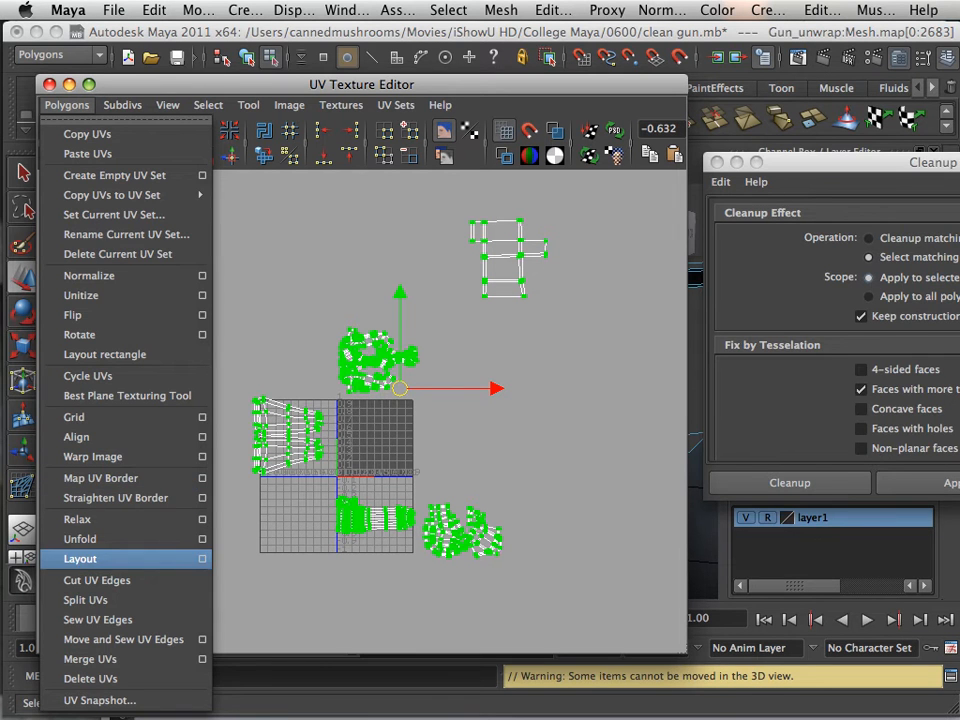
pyautogui.click(202, 559)
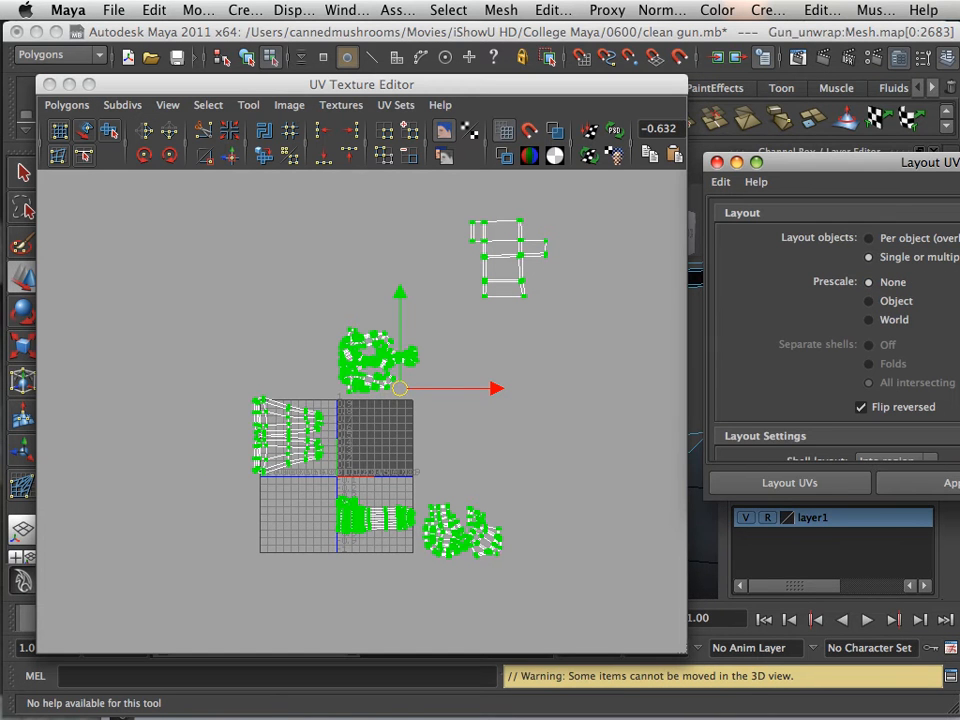
pyautogui.moveTo(820, 162); pyautogui.dragTo(539, 110)
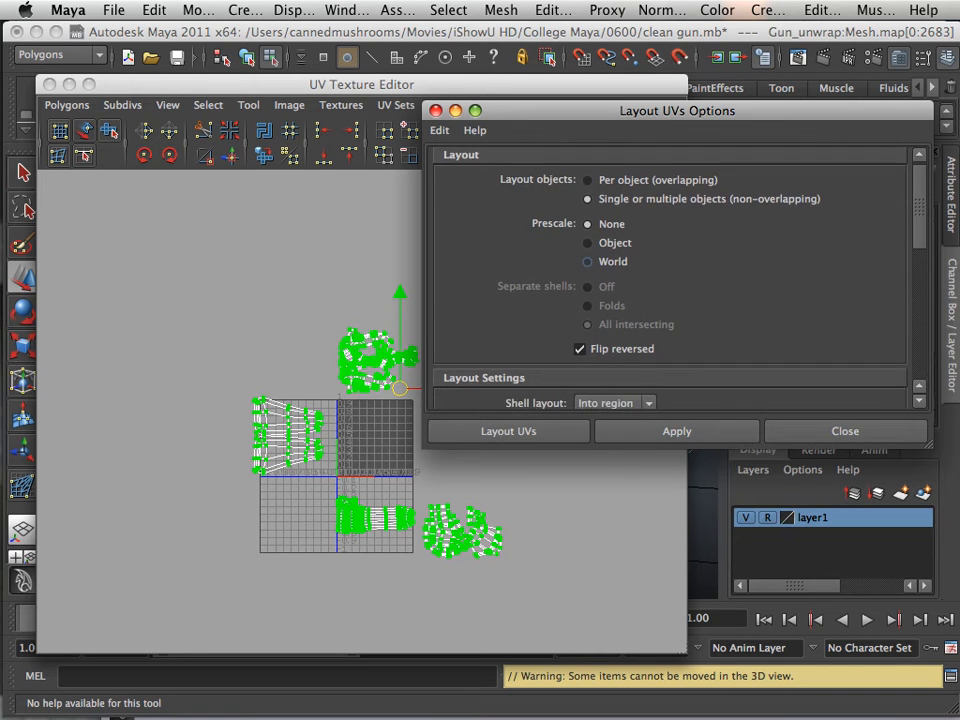
pyautogui.scroll(-2, 670, 280)
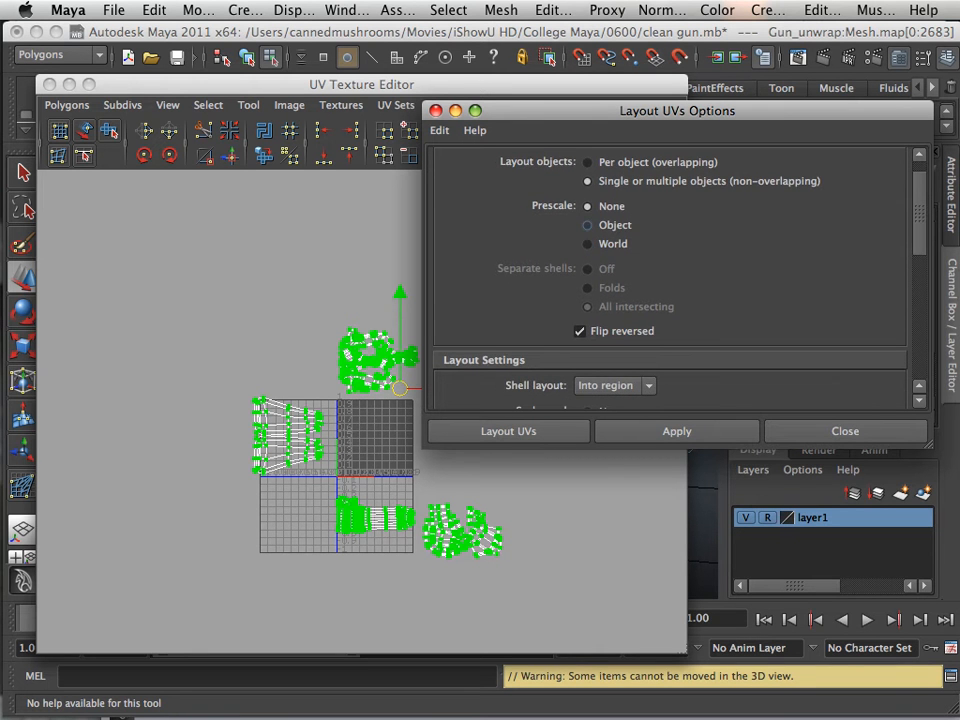
pyautogui.click(588, 225)
pyautogui.scroll(-4, 670, 280)
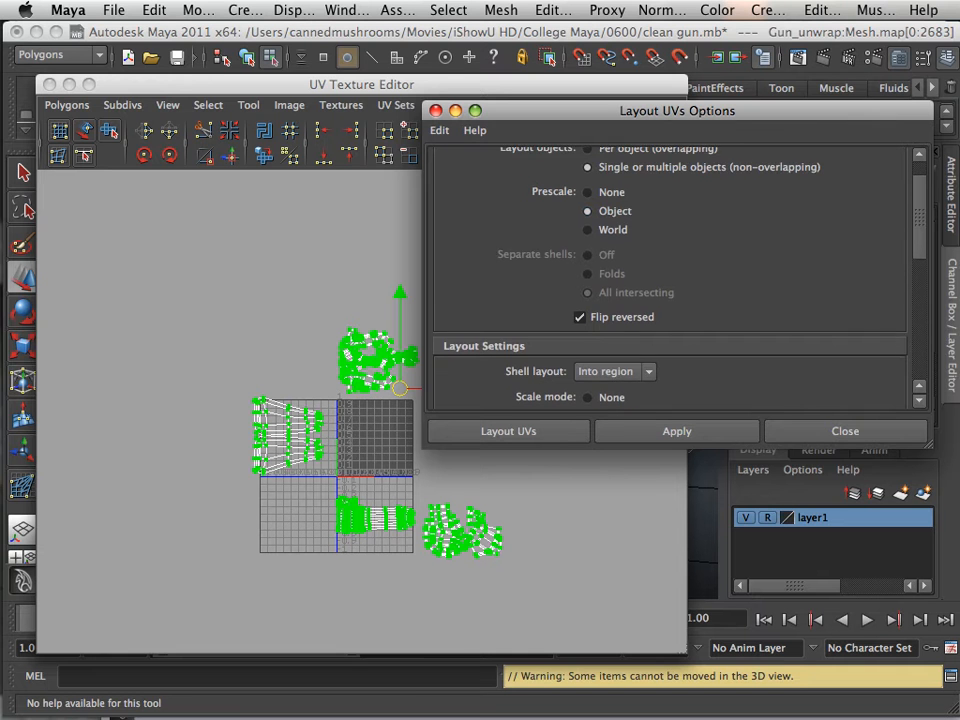
pyautogui.scroll(-6, 670, 280)
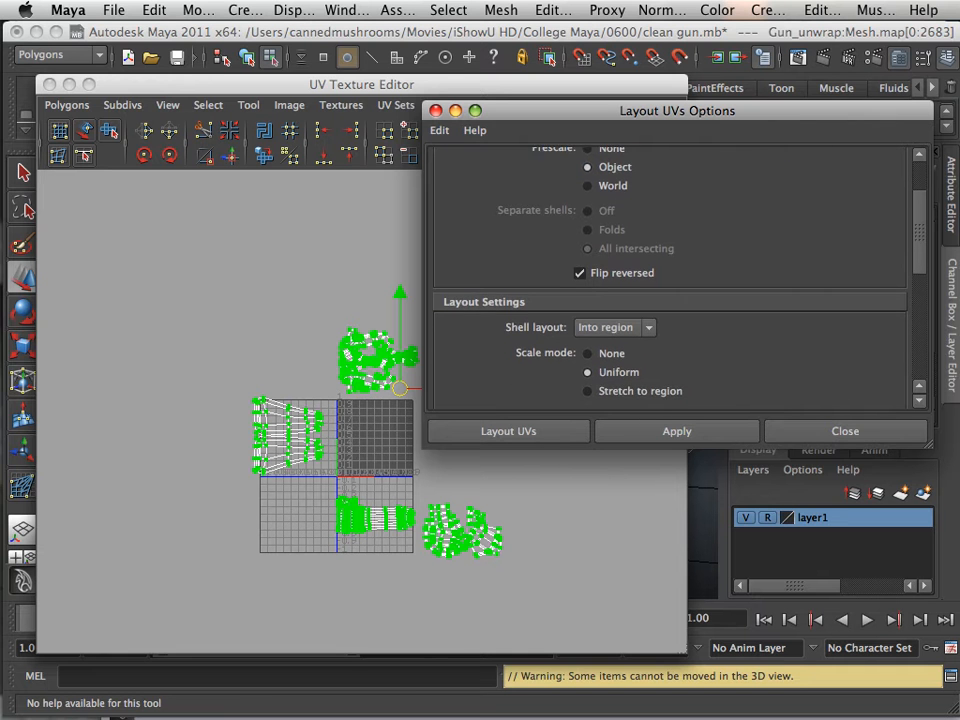
pyautogui.scroll(-5, 670, 280)
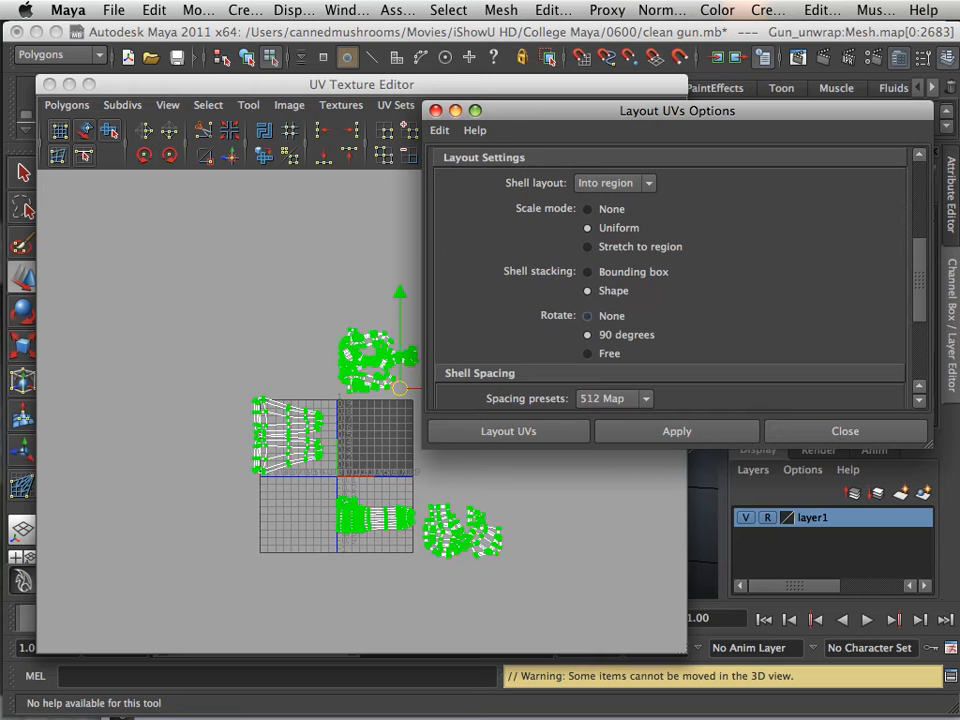
pyautogui.click(588, 316)
pyautogui.click(676, 431)
# Move the Layout UVs options window clear of the UV view, deselect the UVs and examine how the shells are packed.
pyautogui.moveTo(660, 111); pyautogui.dragTo(706, 235)
pyautogui.scroll(10, 362, 411)
pyautogui.keyDown('alt'); pyautogui.moveTo(370, 480); pyautogui.dragTo(310, 270, button='middle'); pyautogui.keyUp('alt')
pyautogui.scroll(3, 257, 270)
pyautogui.moveTo(620, 235); pyautogui.dragTo(732, 407)
pyautogui.keyDown('alt'); pyautogui.moveTo(300, 340); pyautogui.dragTo(390, 432, button='middle'); pyautogui.keyUp('alt')
pyautogui.scroll(3, 390, 432)
pyautogui.click(300, 500)
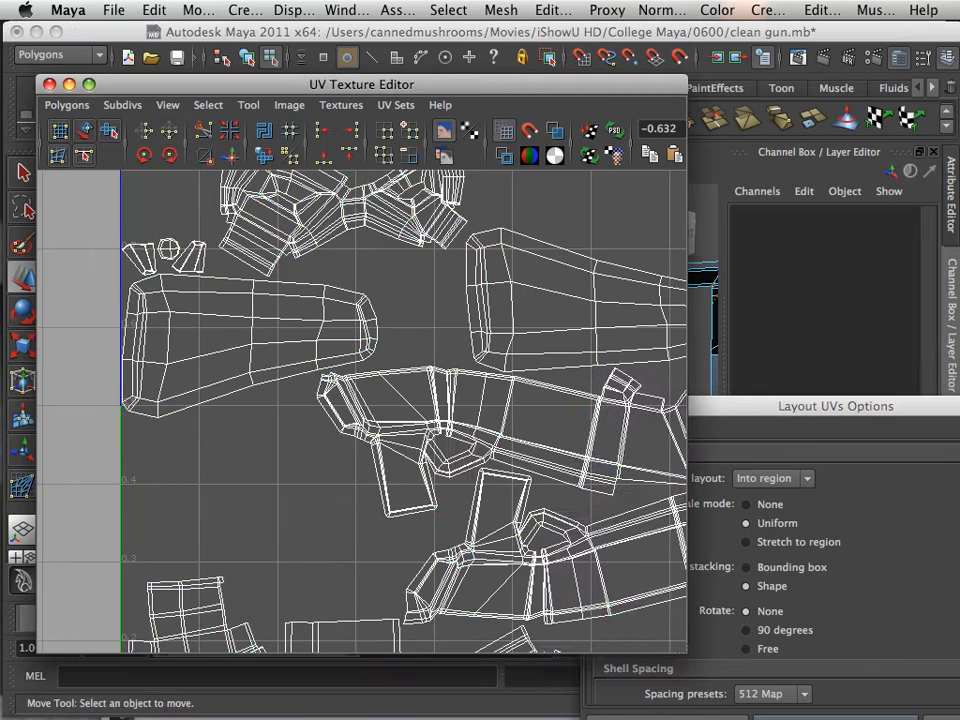
pyautogui.scroll(-5, 300, 500)
pyautogui.keyDown('alt'); pyautogui.moveTo(304, 500); pyautogui.dragTo(244, 497, button='middle'); pyautogui.keyUp('alt')
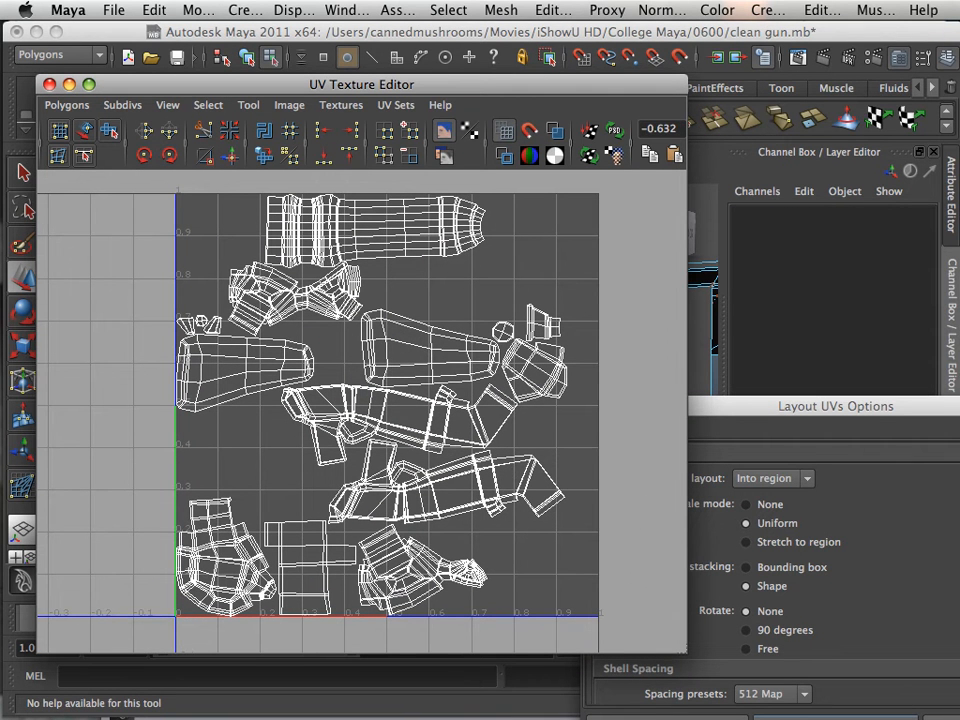
pyautogui.keyDown('alt'); pyautogui.moveTo(244, 497); pyautogui.dragTo(246, 537, button='middle'); pyautogui.keyUp('alt')
pyautogui.scroll(5, 233, 504)
pyautogui.scroll(-1, 246, 537)
pyautogui.click(484, 307)
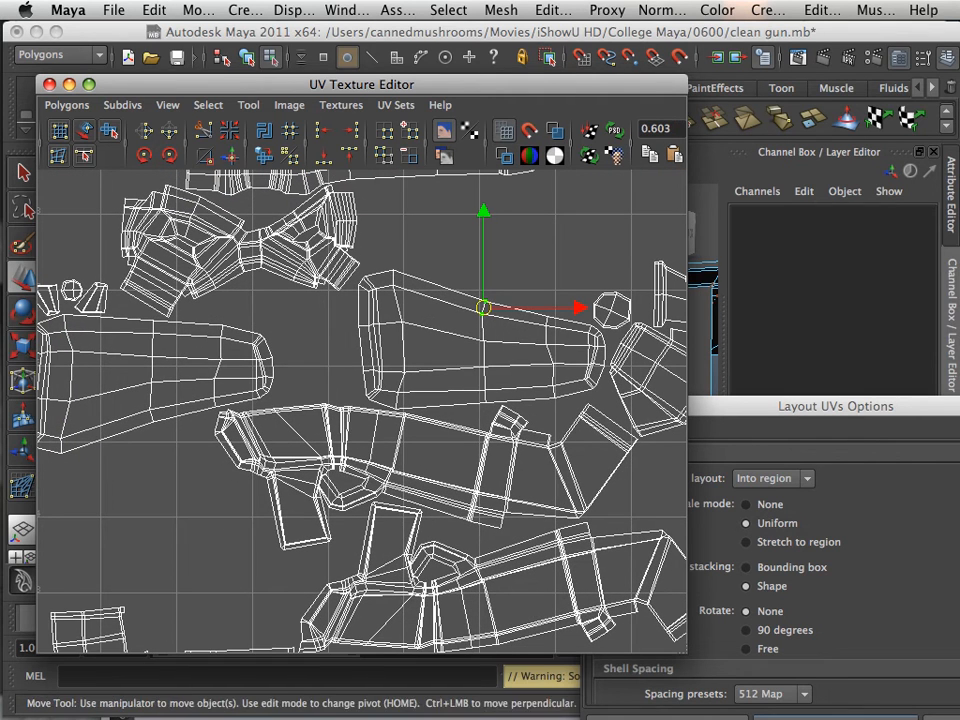
pyautogui.click(85, 130)
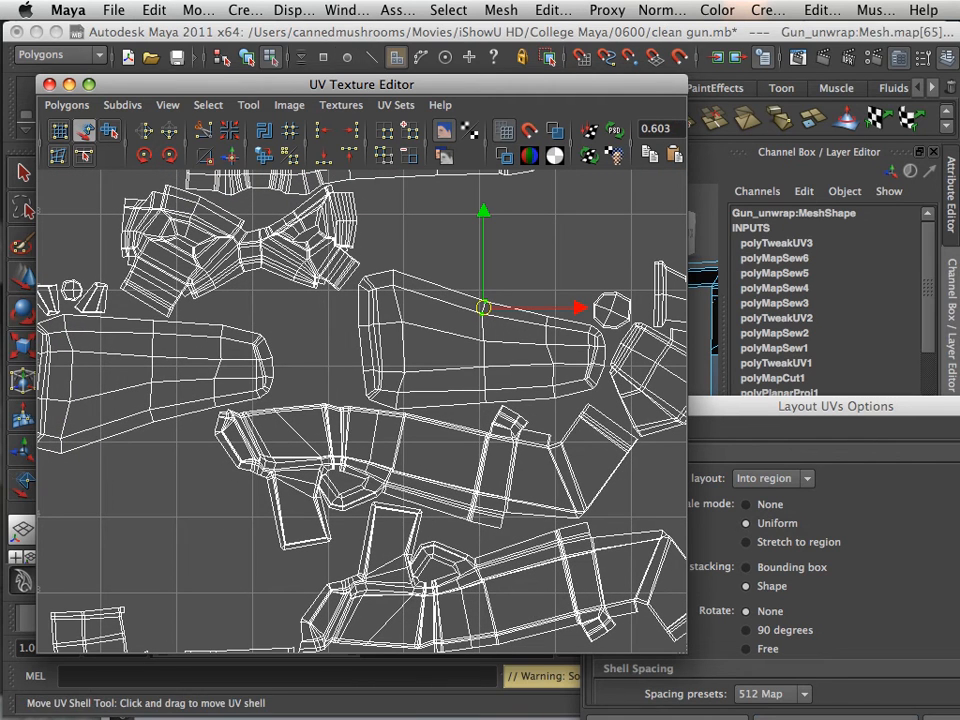
pyautogui.click(484, 339)
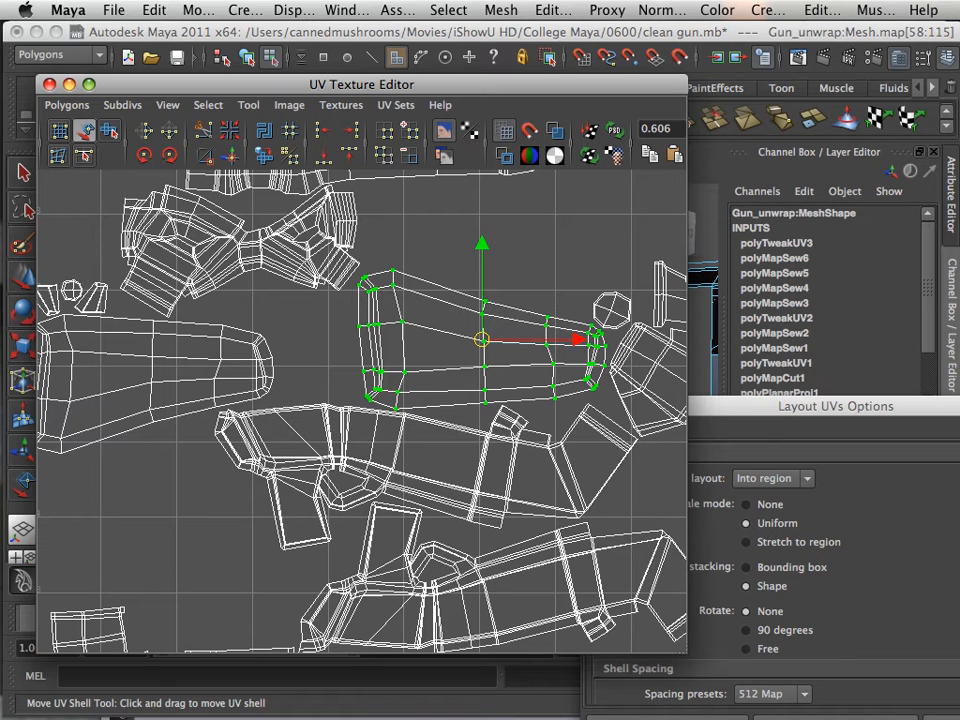
pyautogui.press('r')
pyautogui.press('e')
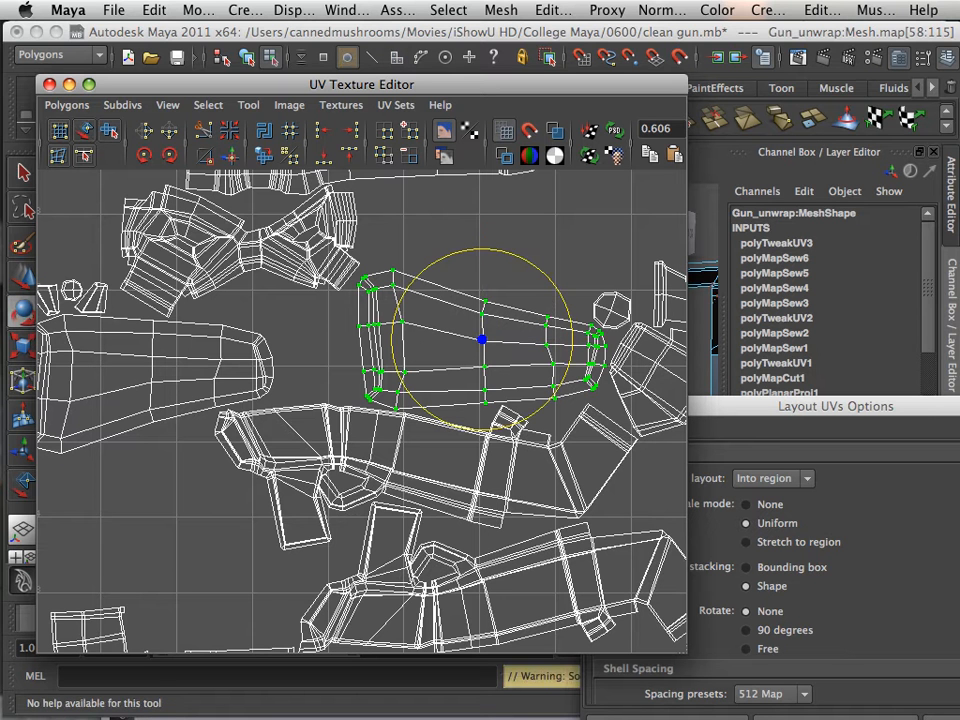
pyautogui.click(416, 268)
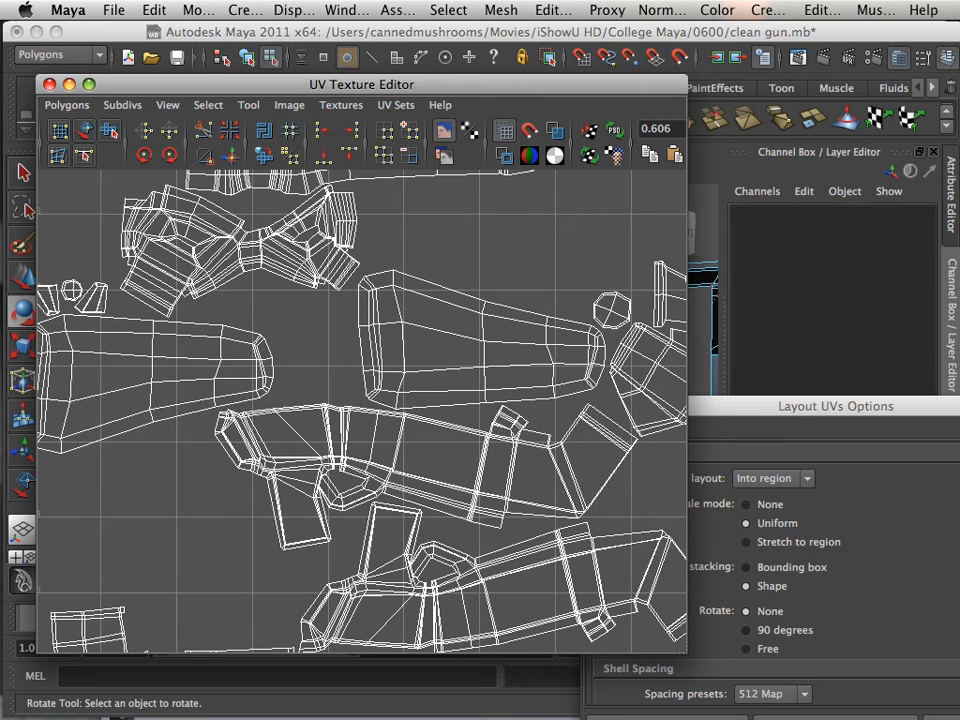
# Select the entire tapered shell near the middle of the UV square and rotate it slightly counterclockwise.
pyautogui.moveTo(410, 262); pyautogui.dragTo(382, 292)
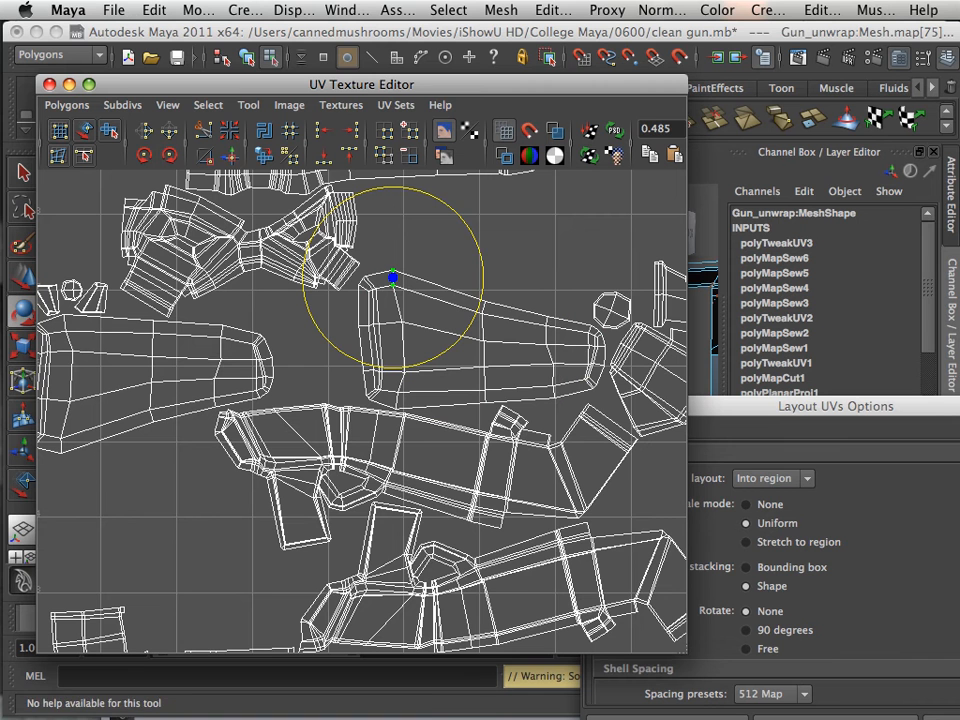
pyautogui.click(84, 131)
pyautogui.click(393, 277)
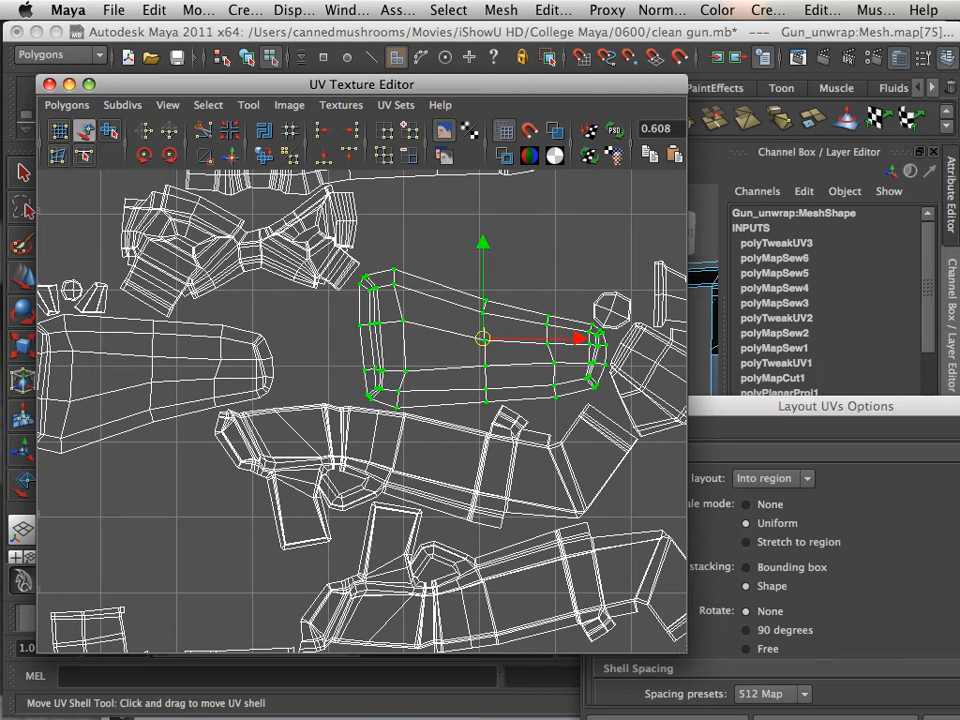
pyautogui.moveTo(393, 277)
pyautogui.mouseDown()
pyautogui.moveTo(405, 198)
pyautogui.moveTo(393, 279)
pyautogui.mouseUp()
pyautogui.press('w')
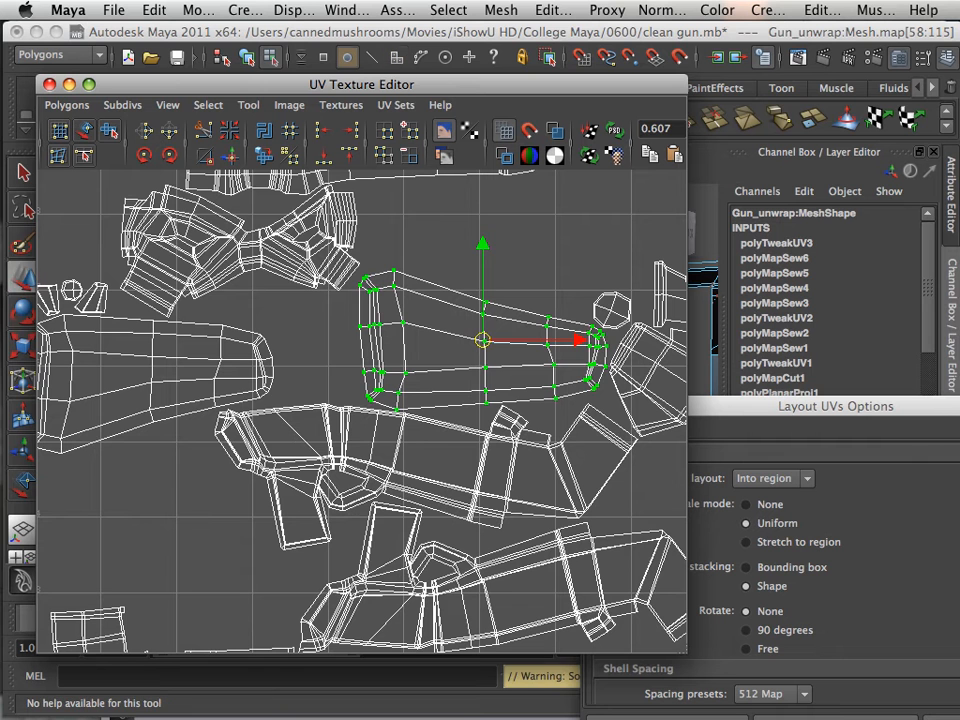
pyautogui.press('e')
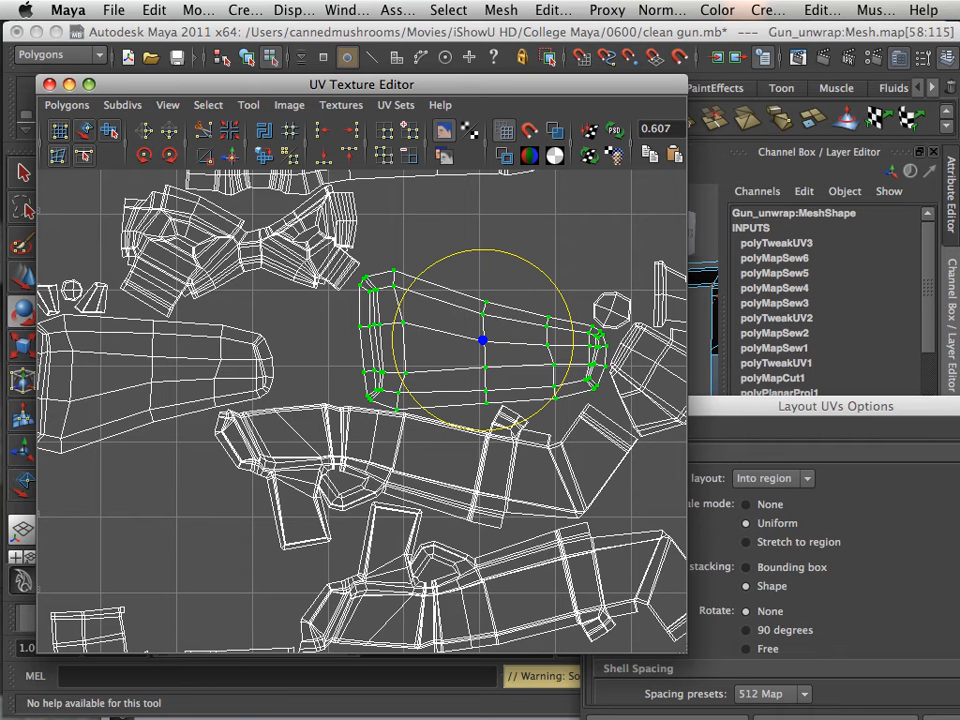
pyautogui.moveTo(521, 258); pyautogui.dragTo(494, 250)
# Move the rotated tapered shell out of the UV square, just left of its border at about V 0.75.
pyautogui.press('r')
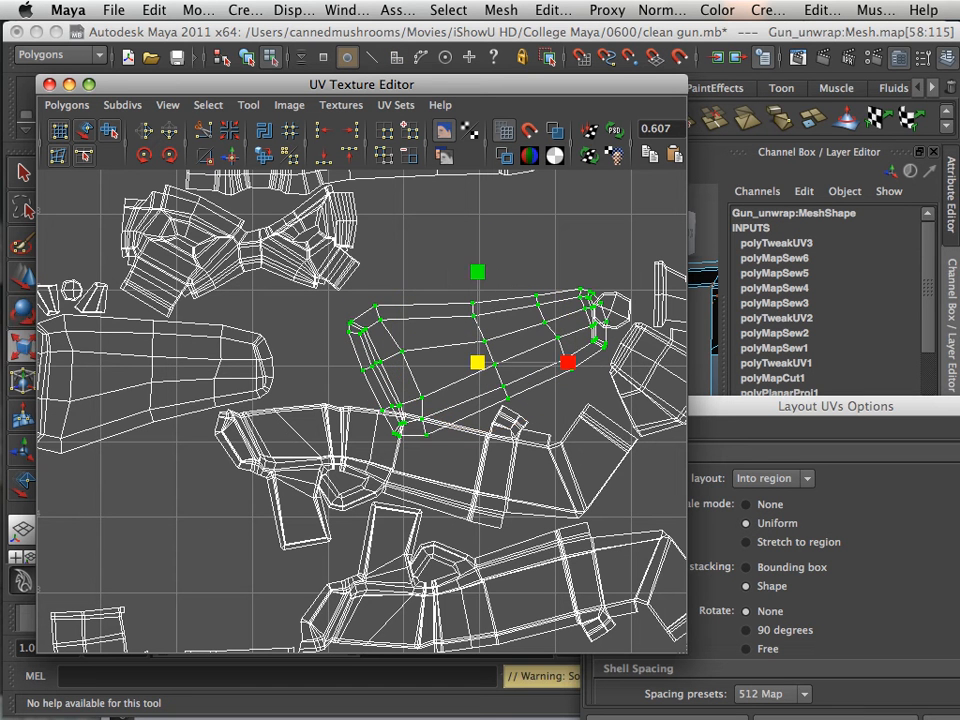
pyautogui.press('w')
pyautogui.moveTo(477, 362); pyautogui.dragTo(491, 260)
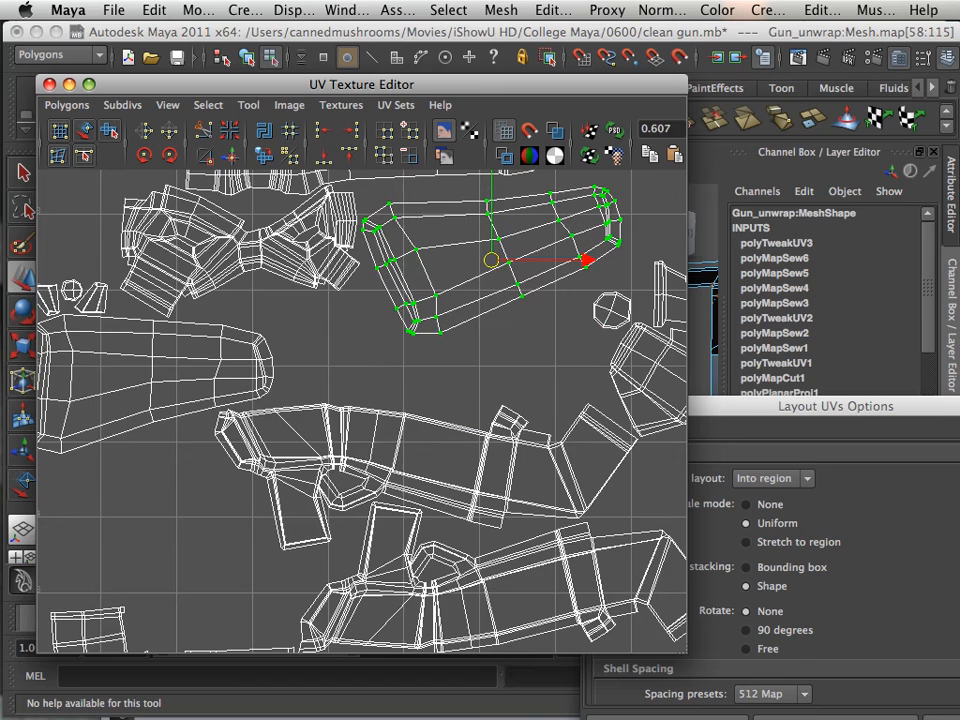
pyautogui.keyDown('alt'); pyautogui.moveTo(491, 270); pyautogui.dragTo(377, 270, button='right'); pyautogui.keyUp('alt')
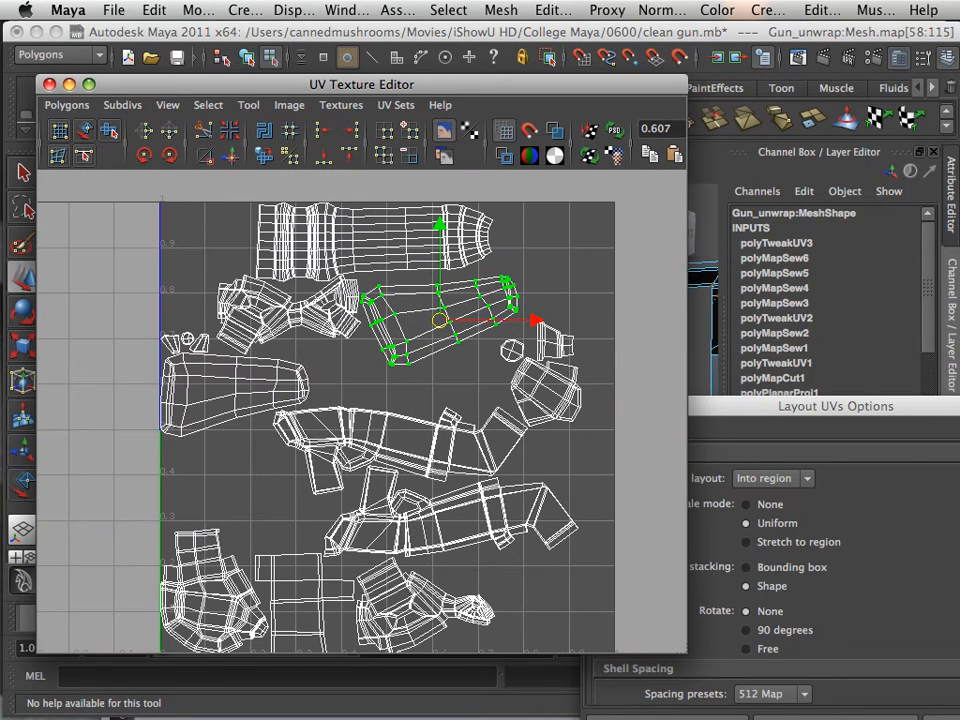
pyautogui.moveTo(438, 320); pyautogui.dragTo(83, 323)
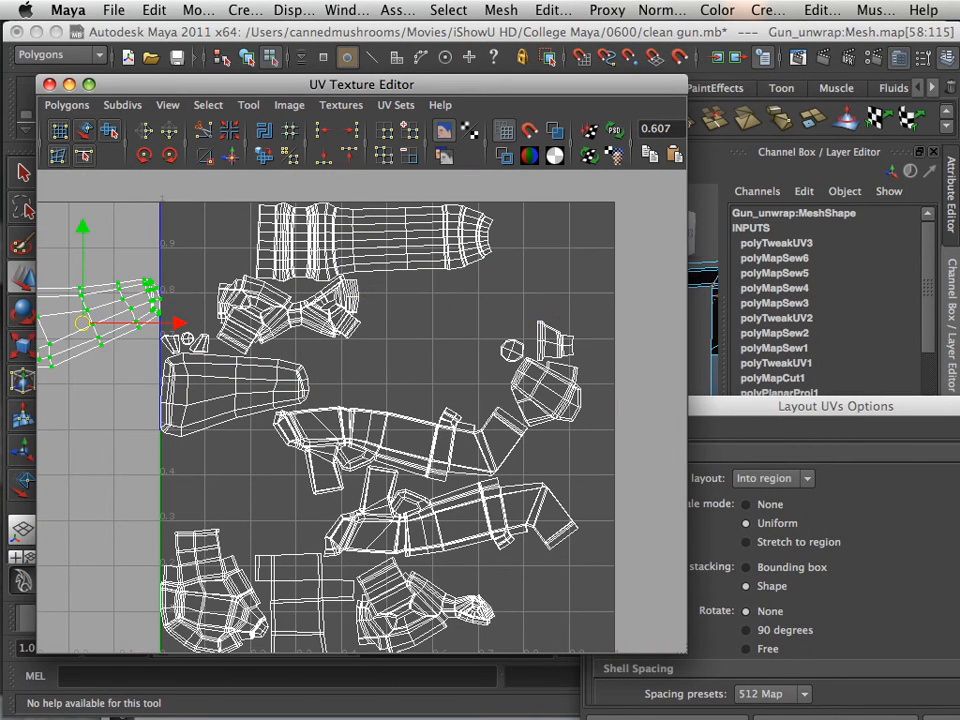
# Move the other tapered shell directly above the first at the UV square's left border and rotate it slightly clockwise.
pyautogui.moveTo(131, 405); pyautogui.dragTo(191, 458)
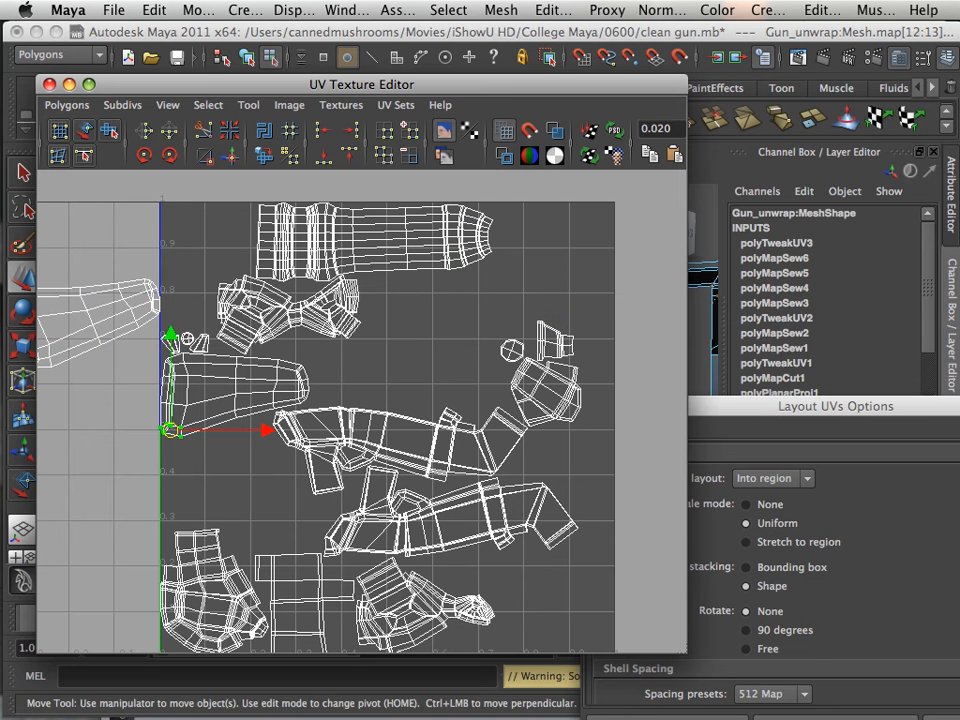
pyautogui.click(85, 130)
pyautogui.moveTo(238, 389); pyautogui.dragTo(121, 235)
pyautogui.press('e')
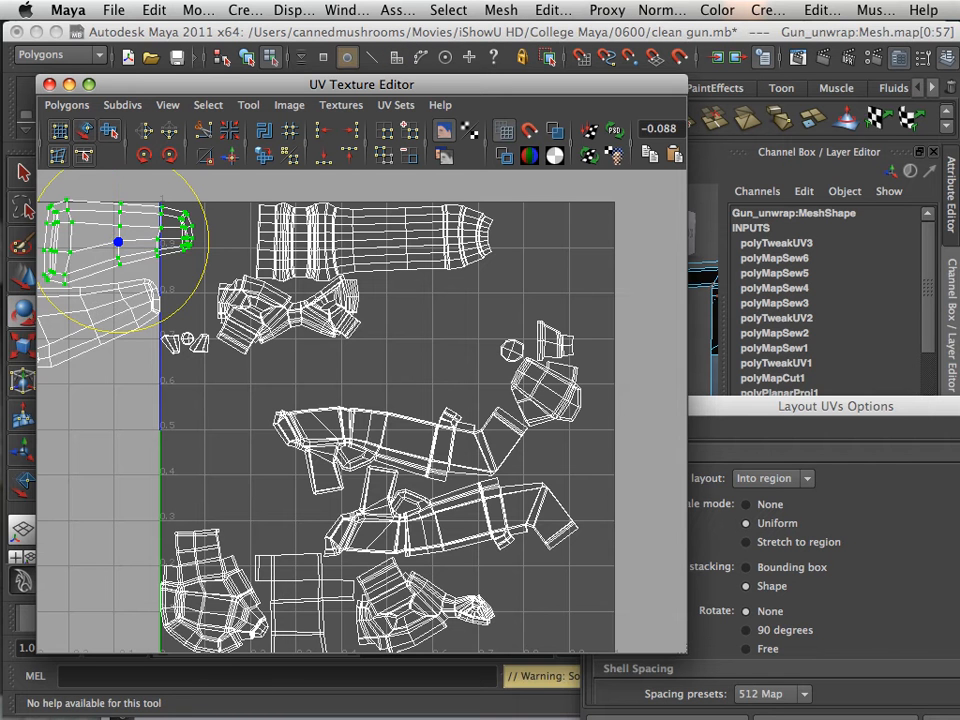
pyautogui.moveTo(208, 238); pyautogui.dragTo(206, 259)
pyautogui.press('w')
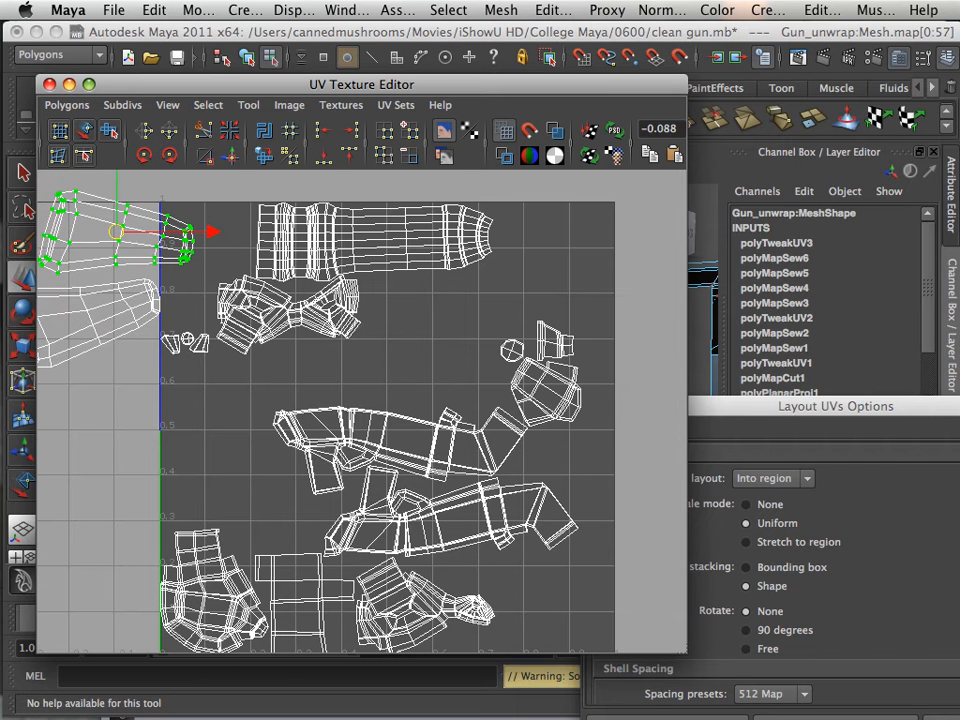
pyautogui.moveTo(118, 231); pyautogui.dragTo(117, 241)
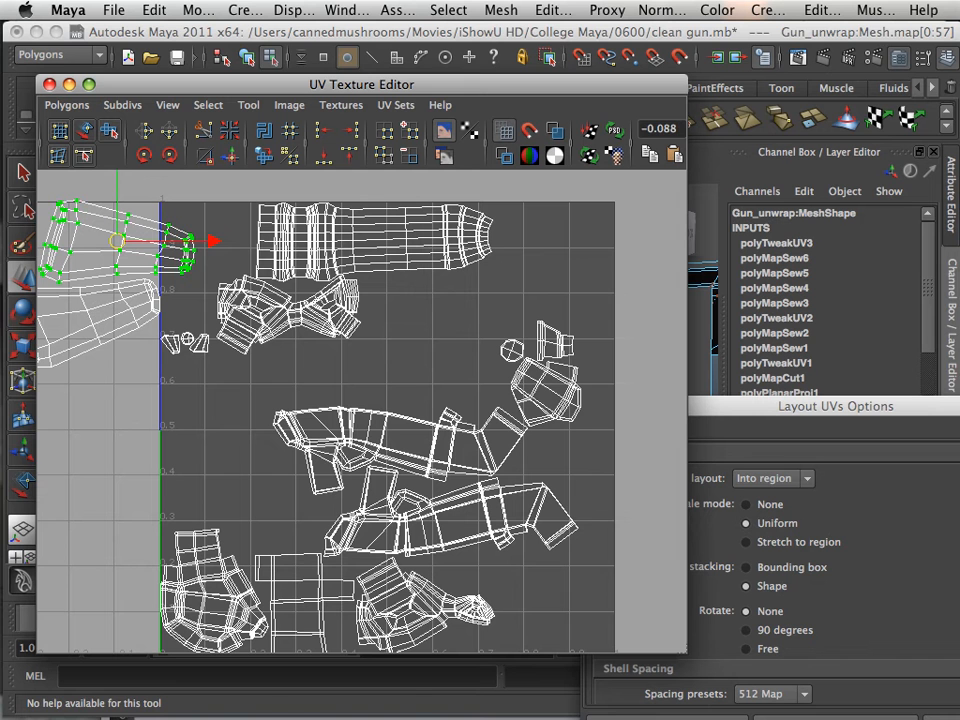
# Move the entire bow-tie-shaped shell to the UV square's right side, below the barrel shell's narrow end and above the small cap shells.
pyautogui.click(326, 322)
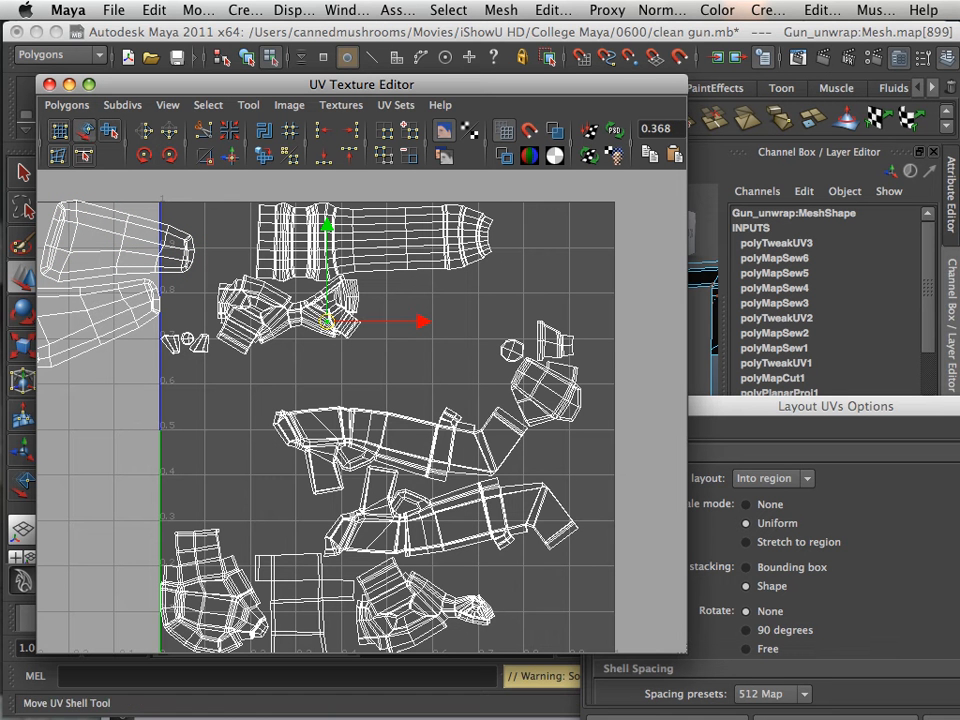
pyautogui.click(84, 130)
pyautogui.click(322, 314)
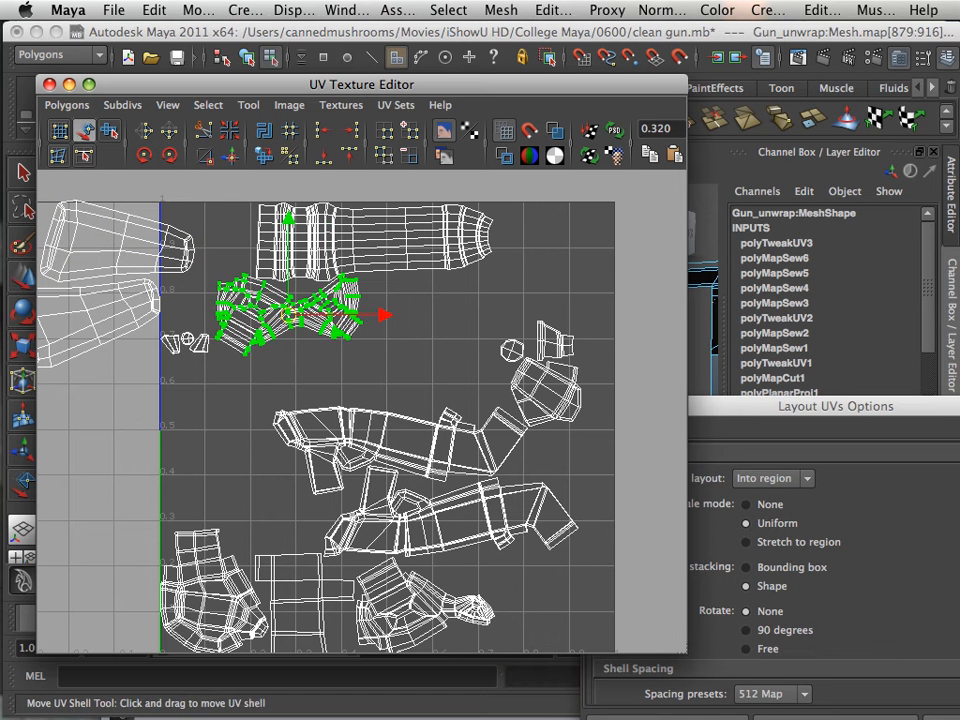
pyautogui.moveTo(322, 314); pyautogui.dragTo(566, 302)
pyautogui.click(590, 388)
# Examine the shell arrangement across the whole UV square and up close around the bow-tie and barrel shells.
pyautogui.scroll(-10, 590, 388)
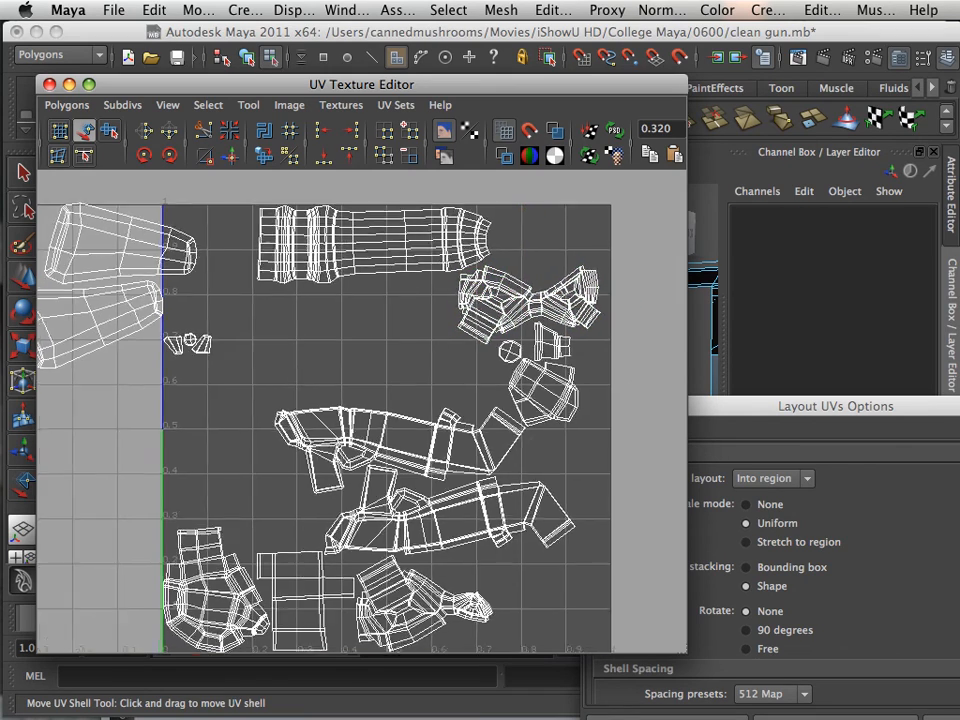
pyautogui.scroll(10, 362, 412)
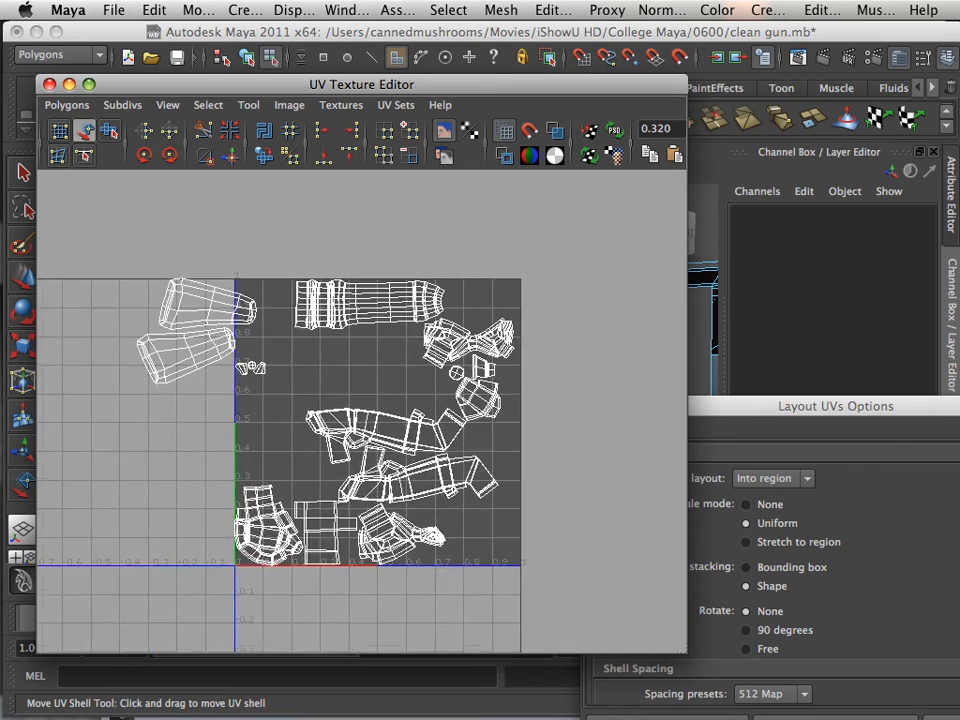
pyautogui.scroll(2, 362, 412)
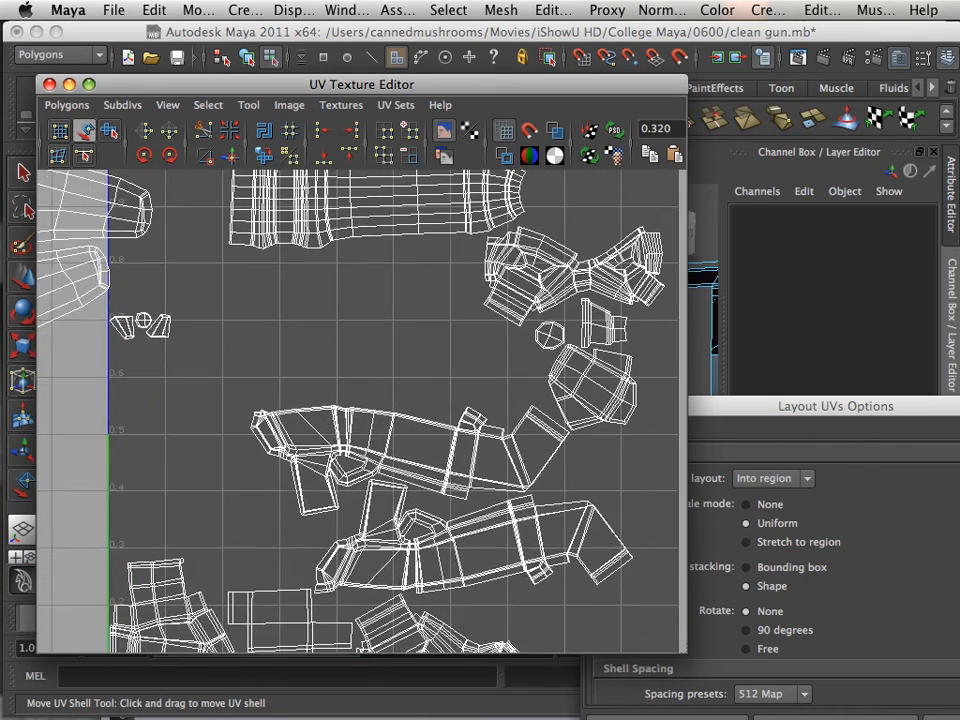
pyautogui.keyDown('alt'); pyautogui.moveTo(362, 412); pyautogui.dragTo(295, 524, button='middle'); pyautogui.keyUp('alt')
pyautogui.scroll(6, 295, 524)
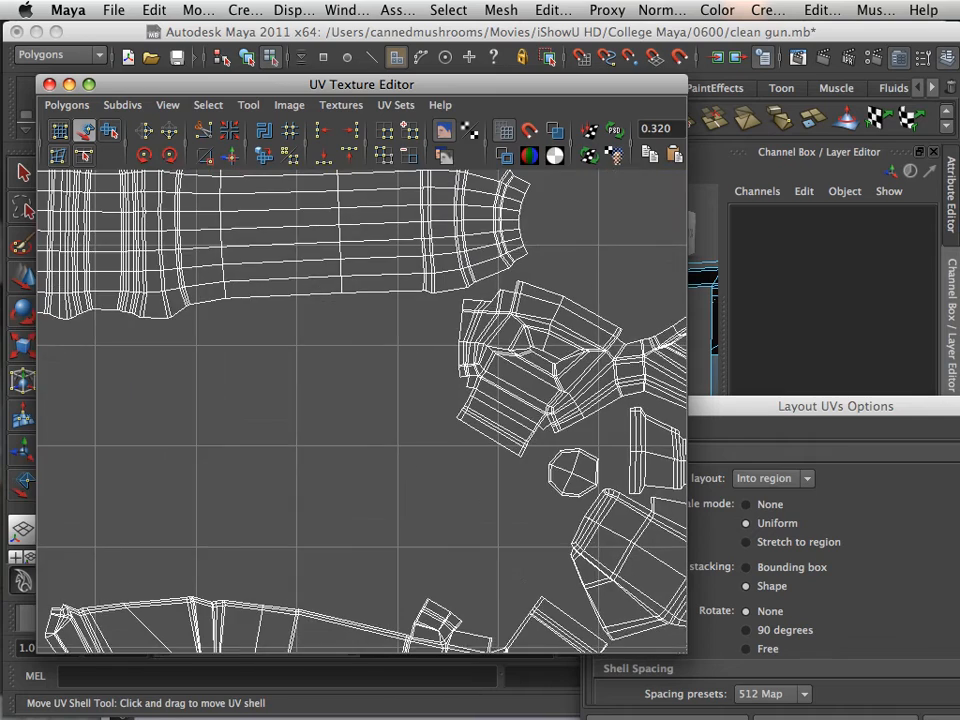
pyautogui.scroll(-8, 362, 412)
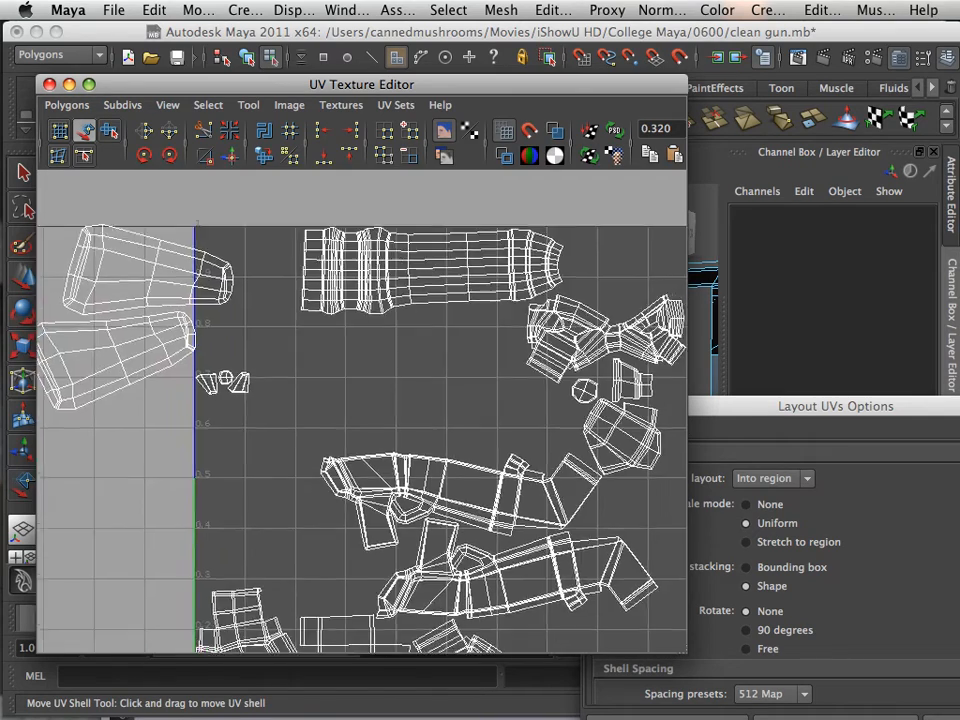
pyautogui.keyDown('alt'); pyautogui.moveTo(362, 412); pyautogui.dragTo(379, 340, button='middle'); pyautogui.keyUp('alt')
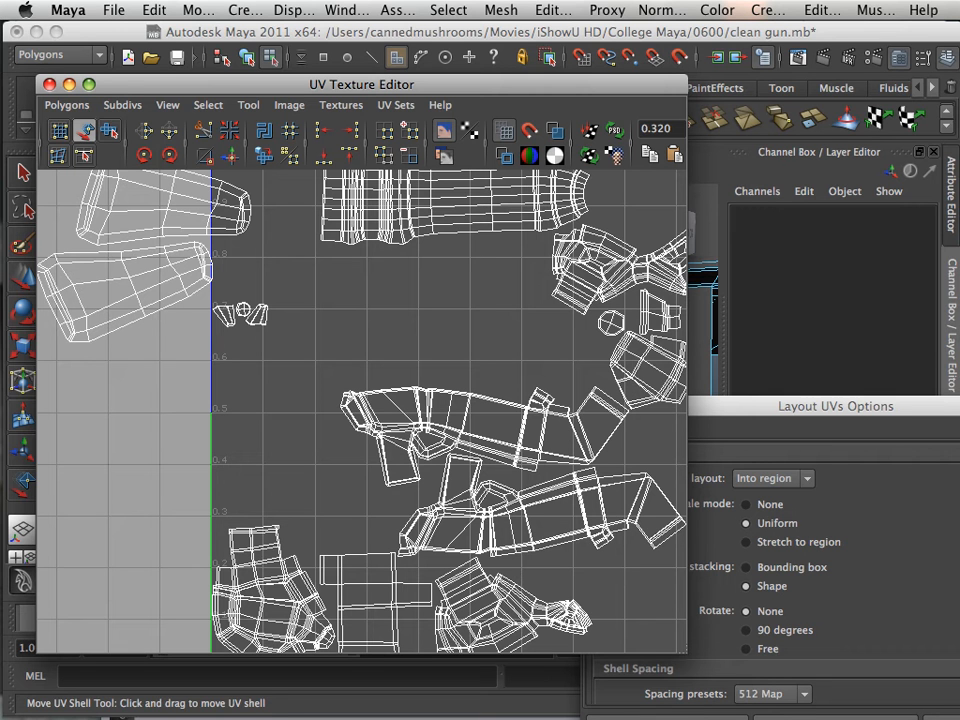
# Select both tapered shells, scale them down to roughly 60 percent and place them across the UV square's left border near its upper corner.
pyautogui.click(165, 198)
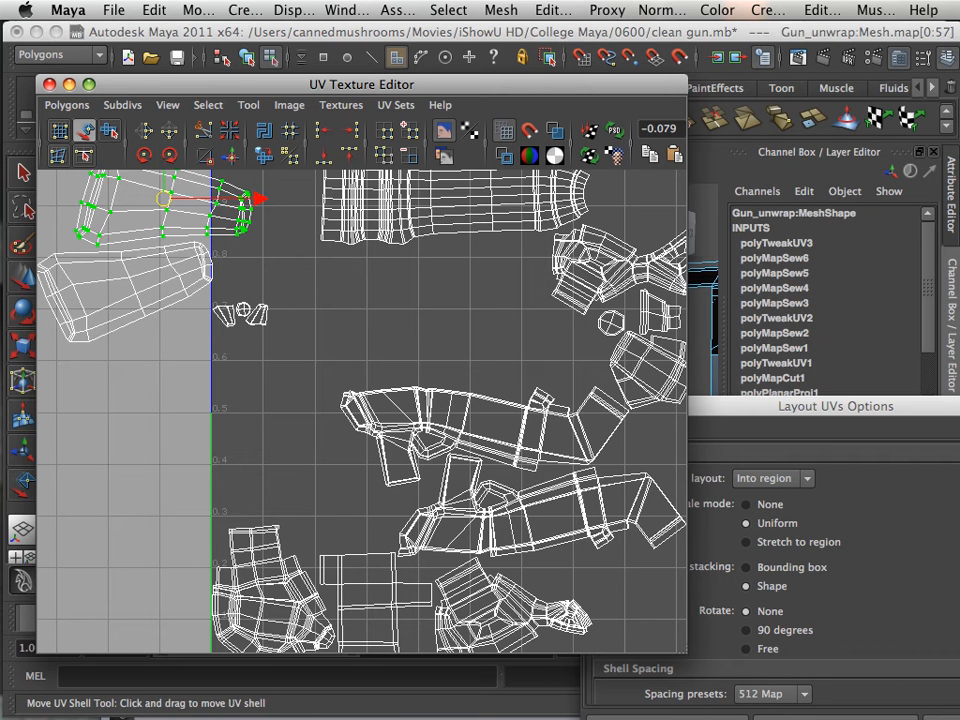
pyautogui.moveTo(165, 198); pyautogui.dragTo(143, 246)
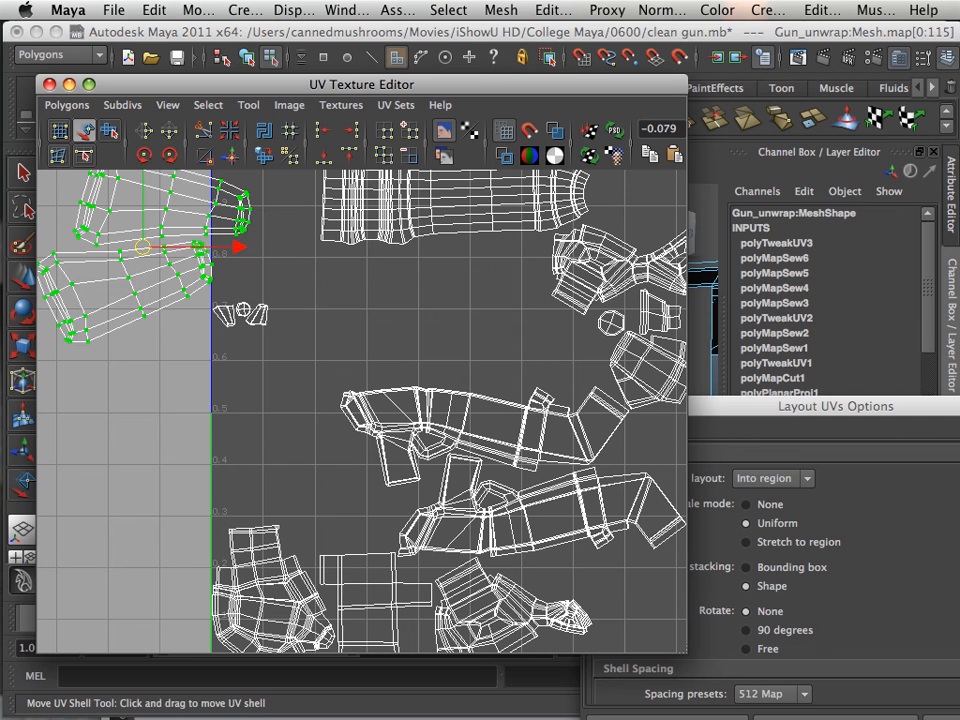
pyautogui.press('w')
pyautogui.press('e')
pyautogui.press('r')
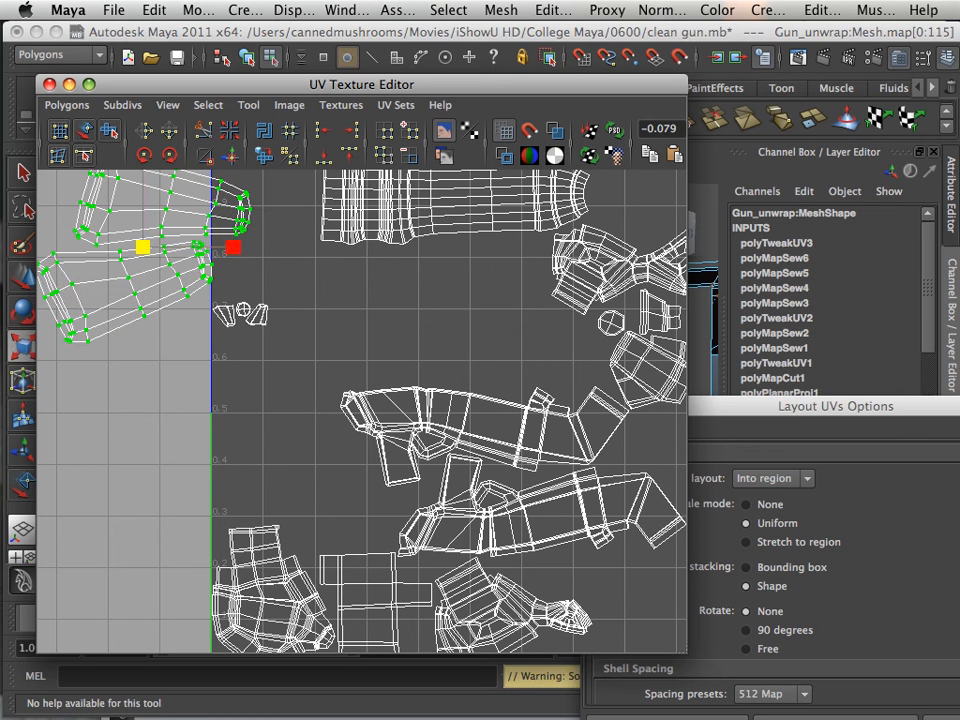
pyautogui.moveTo(143, 247); pyautogui.dragTo(232, 220)
pyautogui.press('w')
pyautogui.click(345, 300)
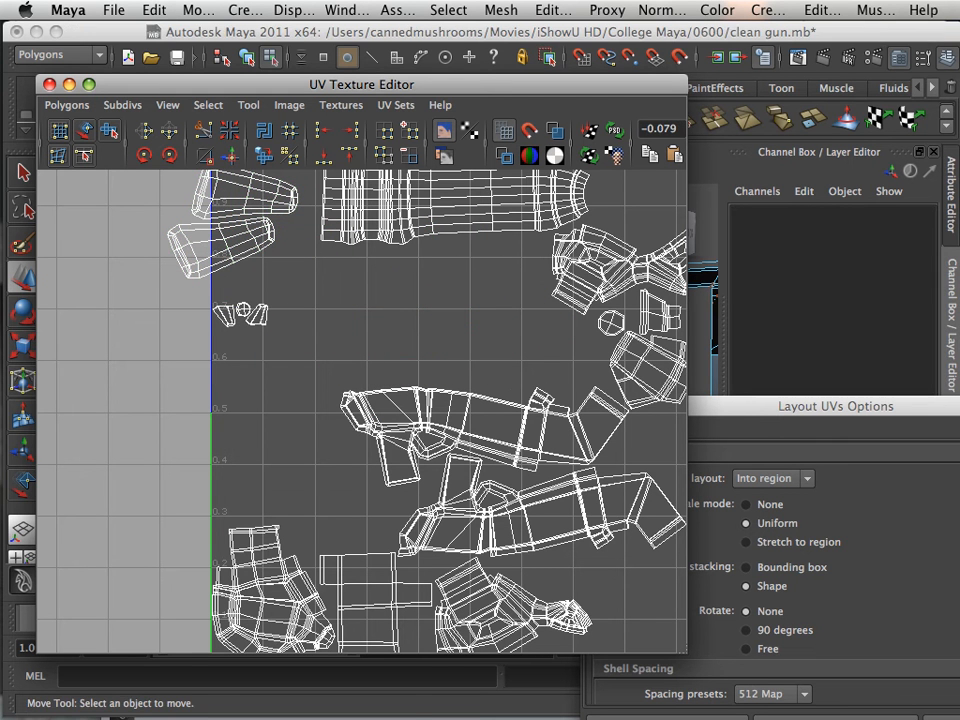
# Select the entire barrel shell, scale it down slightly and move it right along the UV square's upper edge, starting at about U 0.5.
pyautogui.moveTo(448, 273); pyautogui.dragTo(377, 193)
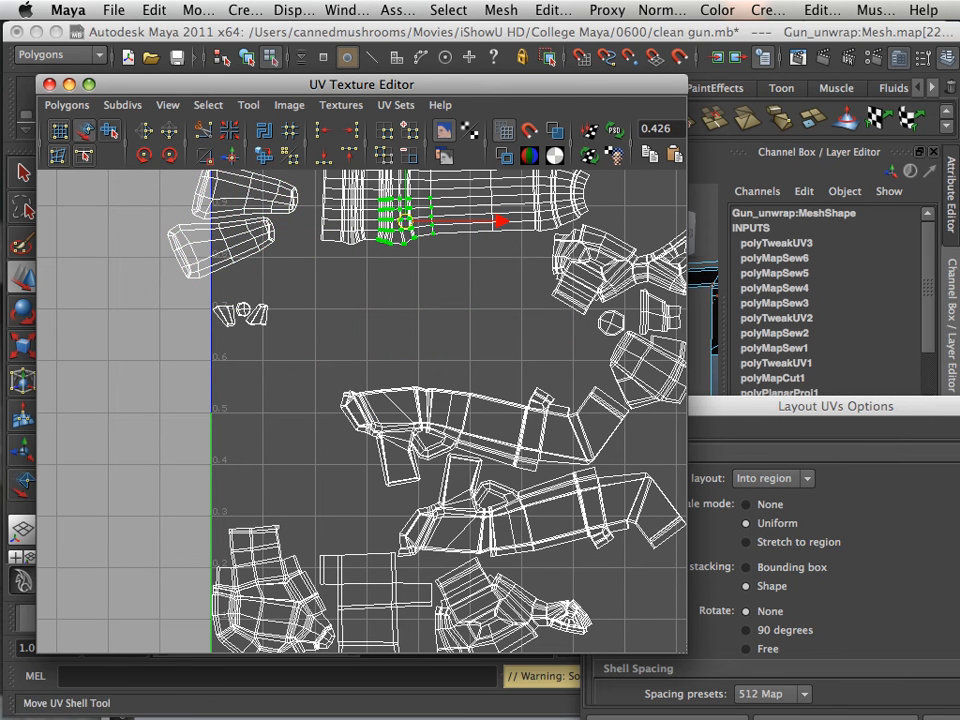
pyautogui.click(84, 130)
pyautogui.keyDown('alt'); pyautogui.moveTo(300, 250); pyautogui.dragTo(296, 359, button='middle'); pyautogui.keyUp('alt')
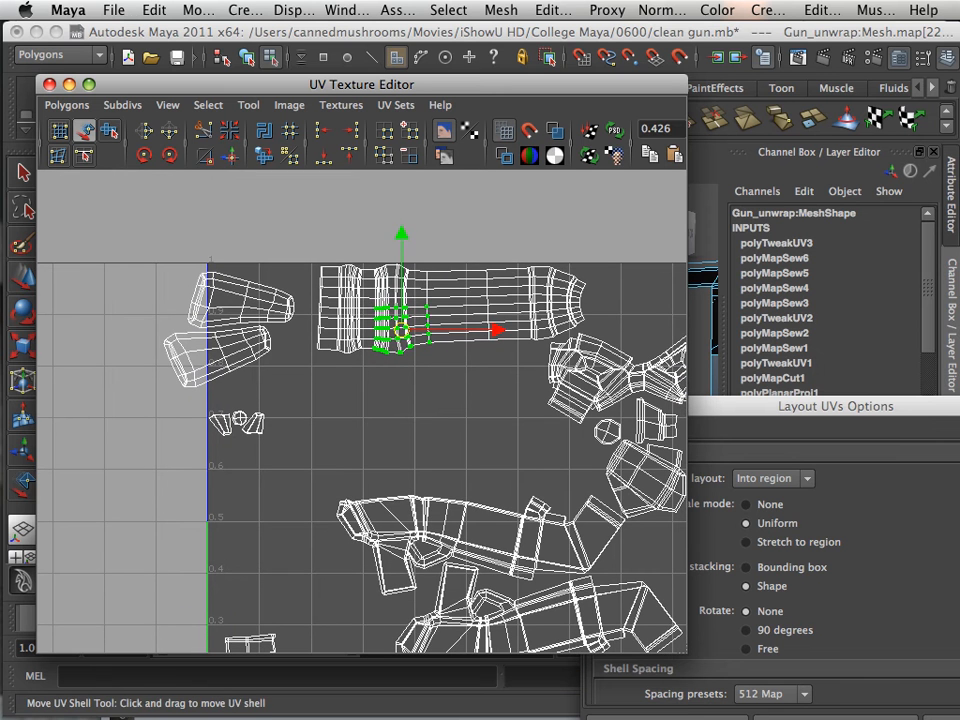
pyautogui.click(401, 330)
pyautogui.keyDown('alt'); pyautogui.moveTo(401, 330); pyautogui.dragTo(300, 336, button='right'); pyautogui.keyUp('alt')
pyautogui.keyDown('alt'); pyautogui.moveTo(300, 336); pyautogui.dragTo(284, 335, button='middle'); pyautogui.keyUp('alt')
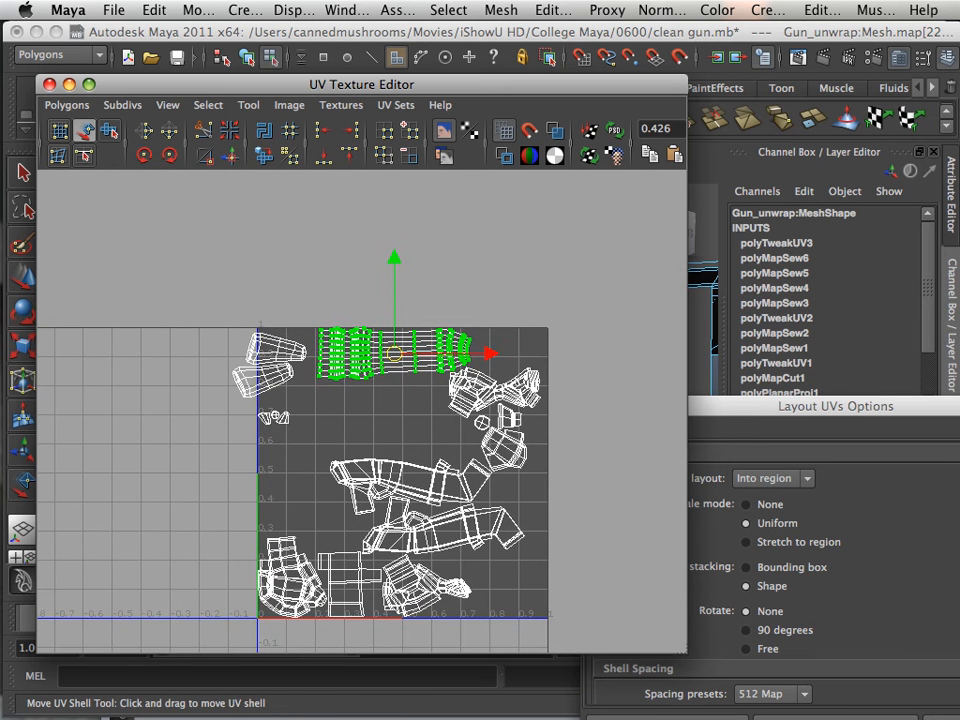
pyautogui.moveTo(490, 353)
pyautogui.mouseDown()
pyautogui.moveTo(569, 353)
pyautogui.moveTo(489, 353)
pyautogui.mouseUp()
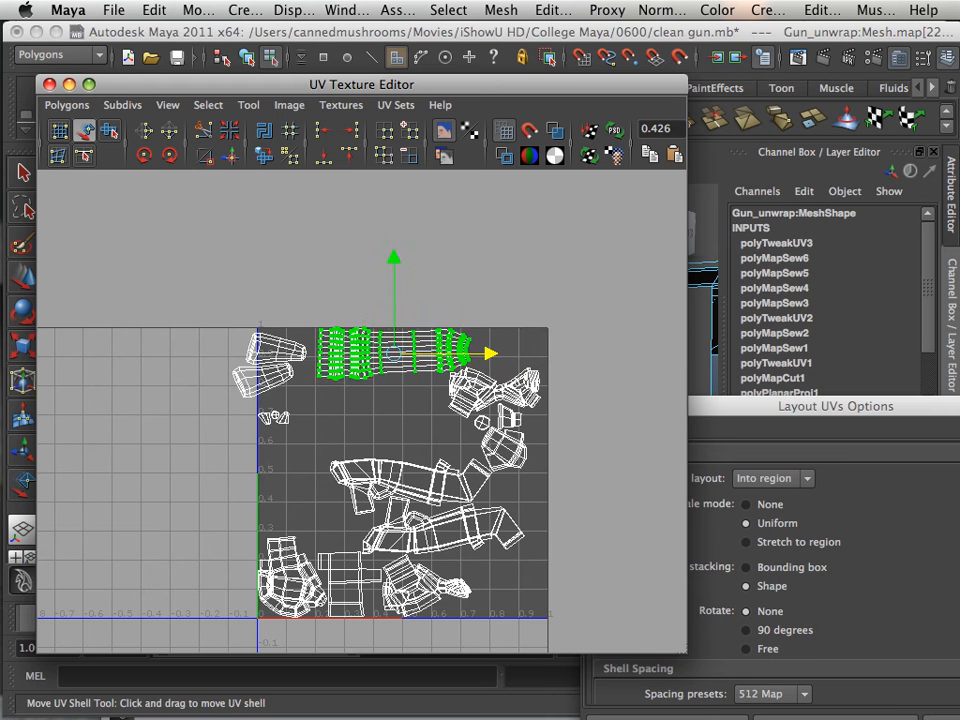
pyautogui.keyDown('alt'); pyautogui.moveTo(489, 353); pyautogui.dragTo(590, 353, button='right'); pyautogui.keyUp('alt')
pyautogui.keyDown('alt'); pyautogui.moveTo(590, 353); pyautogui.dragTo(426, 428, button='middle'); pyautogui.keyUp('alt')
pyautogui.moveTo(361, 366)
pyautogui.mouseDown()
pyautogui.moveTo(521, 366)
pyautogui.moveTo(357, 366)
pyautogui.mouseUp()
pyautogui.moveTo(261, 366); pyautogui.dragTo(413, 361)
pyautogui.press('w')
pyautogui.press('w')
pyautogui.keyDown('alt'); pyautogui.moveTo(413, 361); pyautogui.dragTo(514, 270, button='middle'); pyautogui.keyUp('alt')
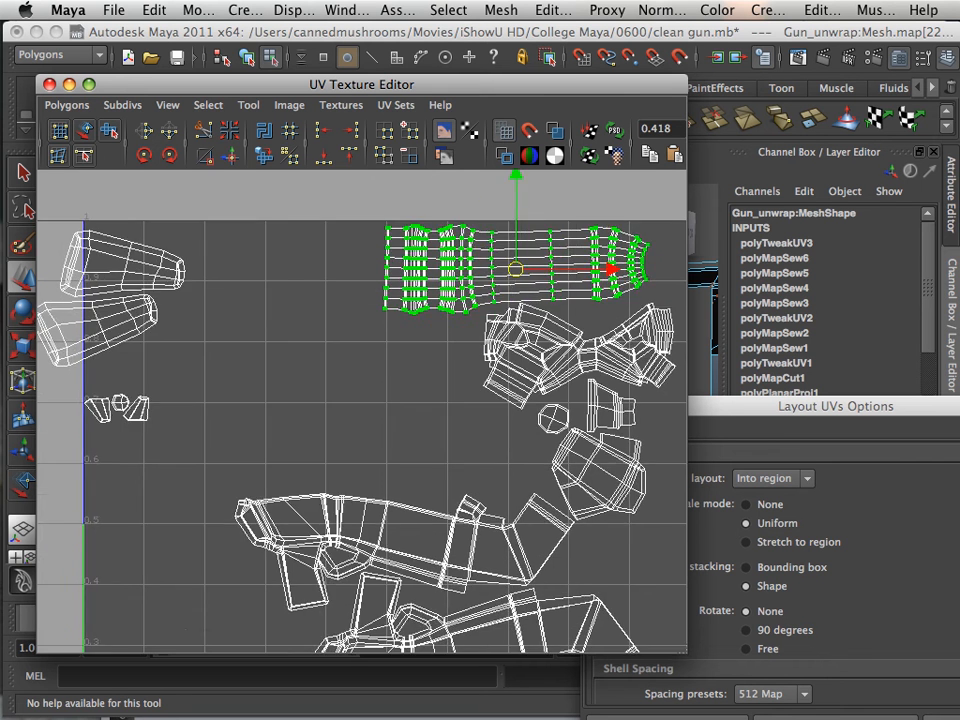
# Move both tapered shells inside the UV square and scale them up to fill the space beside the barrel shell.
pyautogui.scroll(-3, 514, 270)
pyautogui.moveTo(71, 376); pyautogui.dragTo(70, 377)
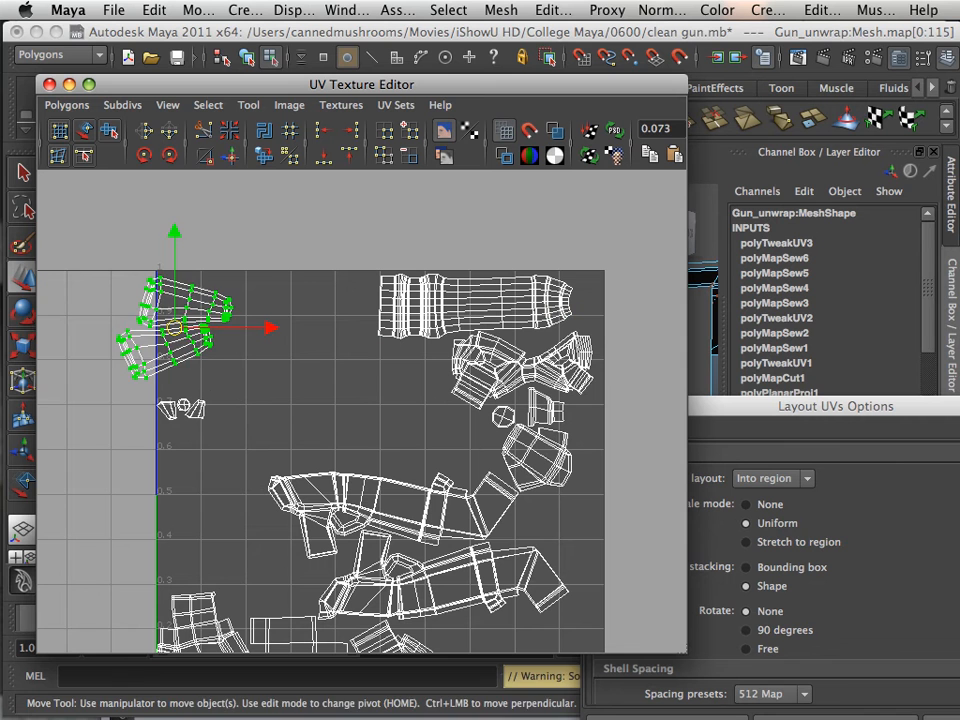
pyautogui.moveTo(174, 327); pyautogui.dragTo(230, 331)
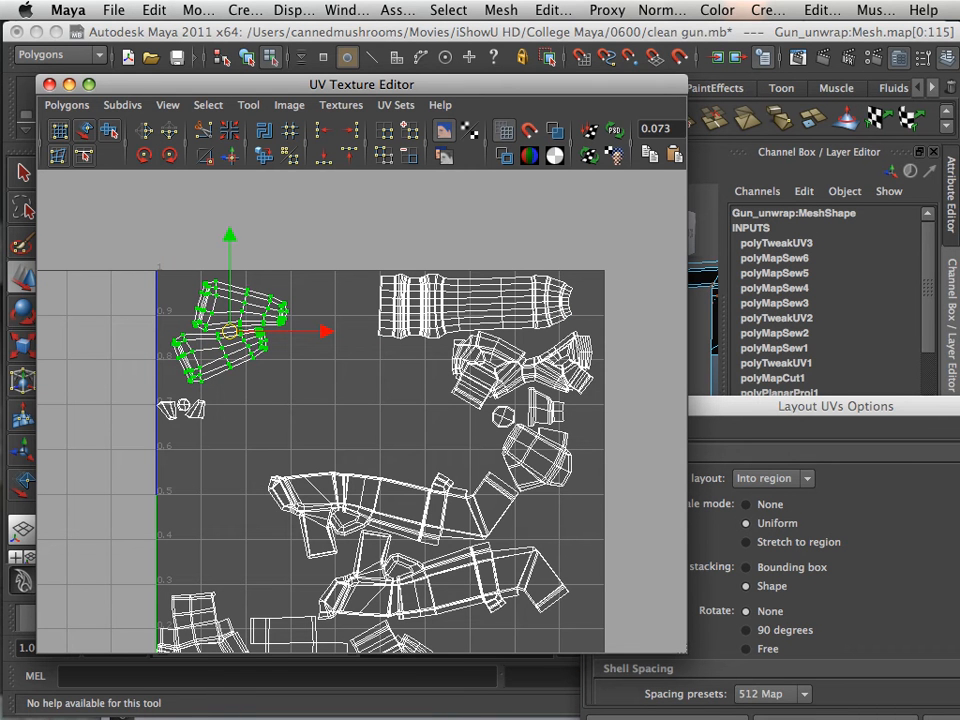
pyautogui.press('e')
pyautogui.press('r')
pyautogui.moveTo(230, 331); pyautogui.dragTo(295, 354)
pyautogui.press('w')
pyautogui.press('r')
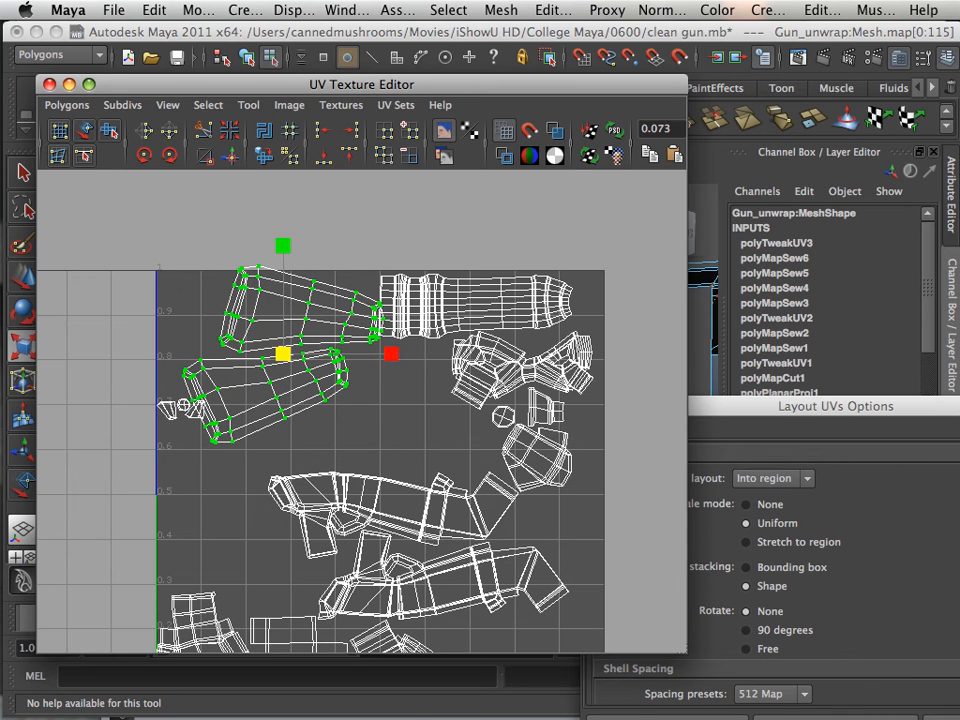
pyautogui.press('w')
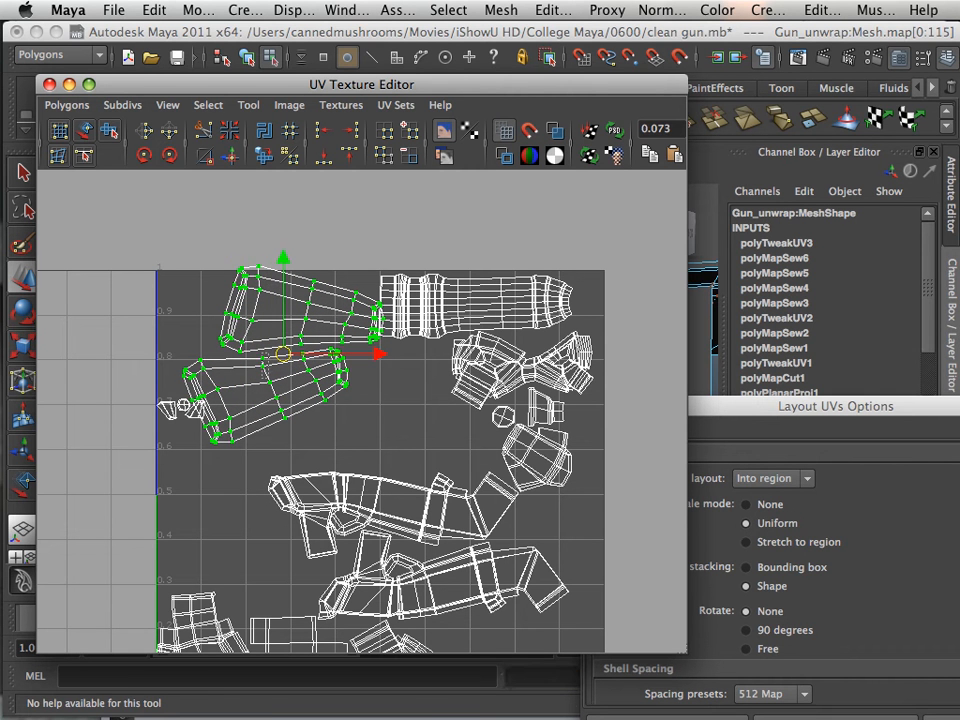
pyautogui.click(262, 361)
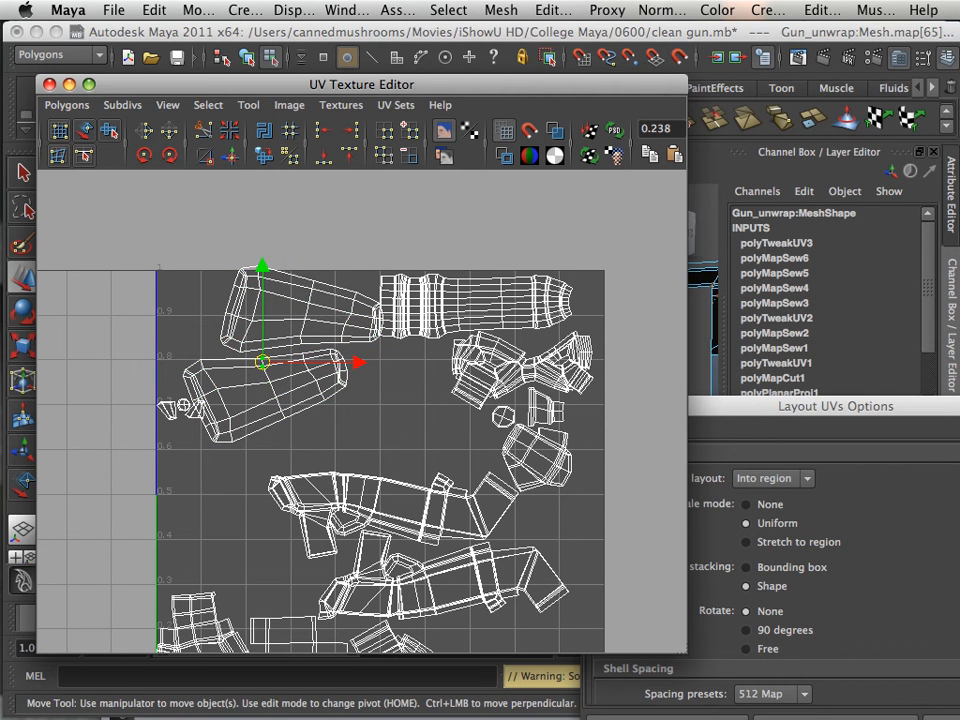
pyautogui.hotkey('ctrl', 'z')
# Move both tapered shells up past the UV square's upper border, clear of the three tiny shells at the left border.
pyautogui.moveTo(283, 354); pyautogui.dragTo(264, 367)
pyautogui.keyDown('alt'); pyautogui.moveTo(264, 367); pyautogui.dragTo(355, 367, button='right'); pyautogui.keyUp('alt')
pyautogui.keyDown('alt'); pyautogui.moveTo(355, 367); pyautogui.dragTo(480, 349, button='middle'); pyautogui.keyUp('alt')
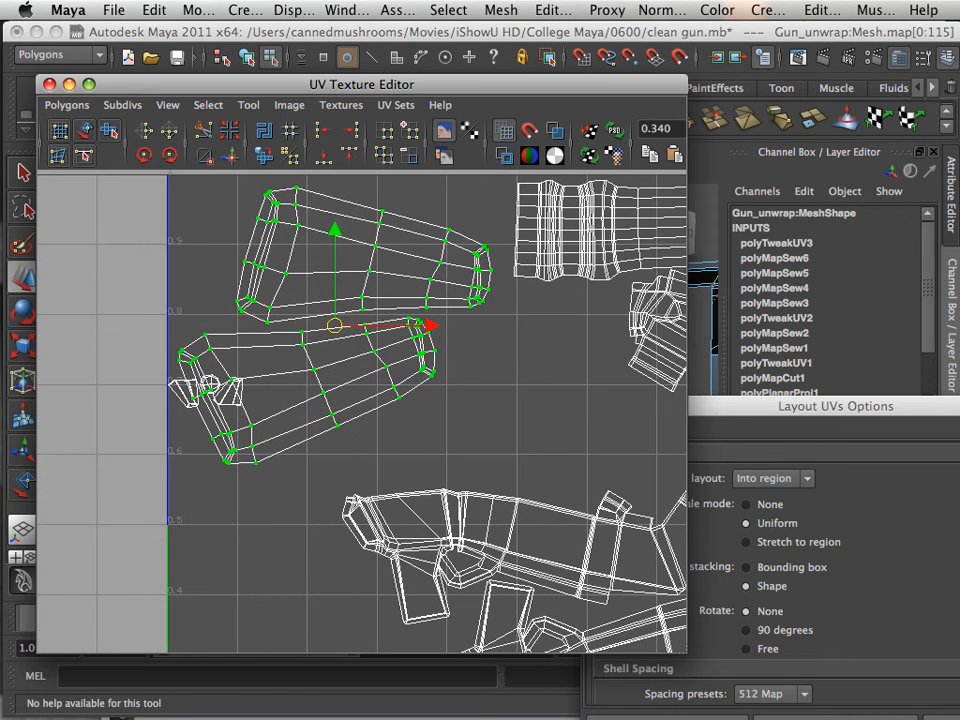
pyautogui.moveTo(335, 325); pyautogui.dragTo(372, 167)
# Move the three tiny shells from the left border to about U 0.6, V 0.65, below the barrel shell.
pyautogui.moveTo(264, 352); pyautogui.dragTo(158, 424)
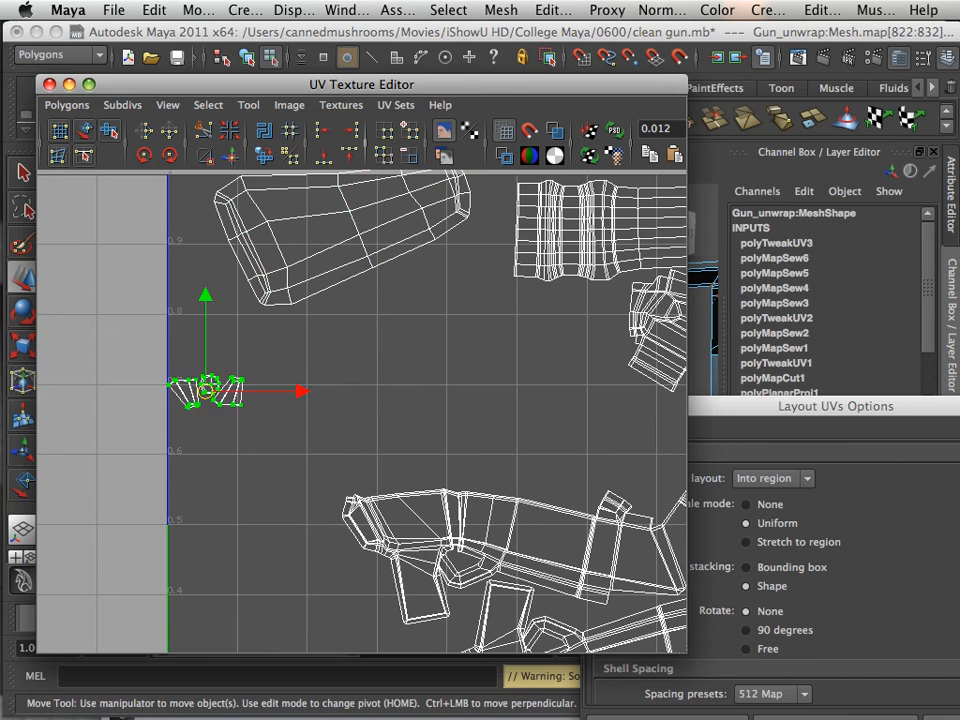
pyautogui.moveTo(206, 391); pyautogui.dragTo(580, 413)
pyautogui.keyDown('alt'); pyautogui.moveTo(580, 413); pyautogui.dragTo(547, 545, button='middle'); pyautogui.keyUp('alt')
pyautogui.keyDown('alt'); pyautogui.moveTo(547, 545); pyautogui.dragTo(495, 545, button='right'); pyautogui.keyUp('alt')
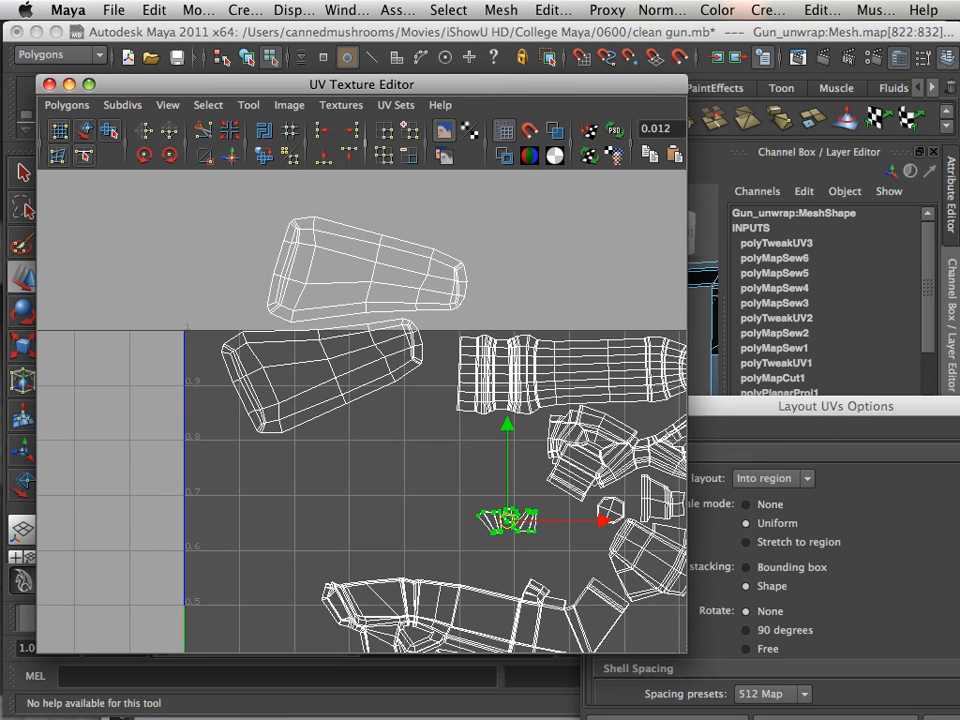
# Select both entire tapered shells and move them back down into the UV square's upper-left corner, between about V 0.6 and 1.
pyautogui.moveTo(270, 292); pyautogui.dragTo(430, 440)
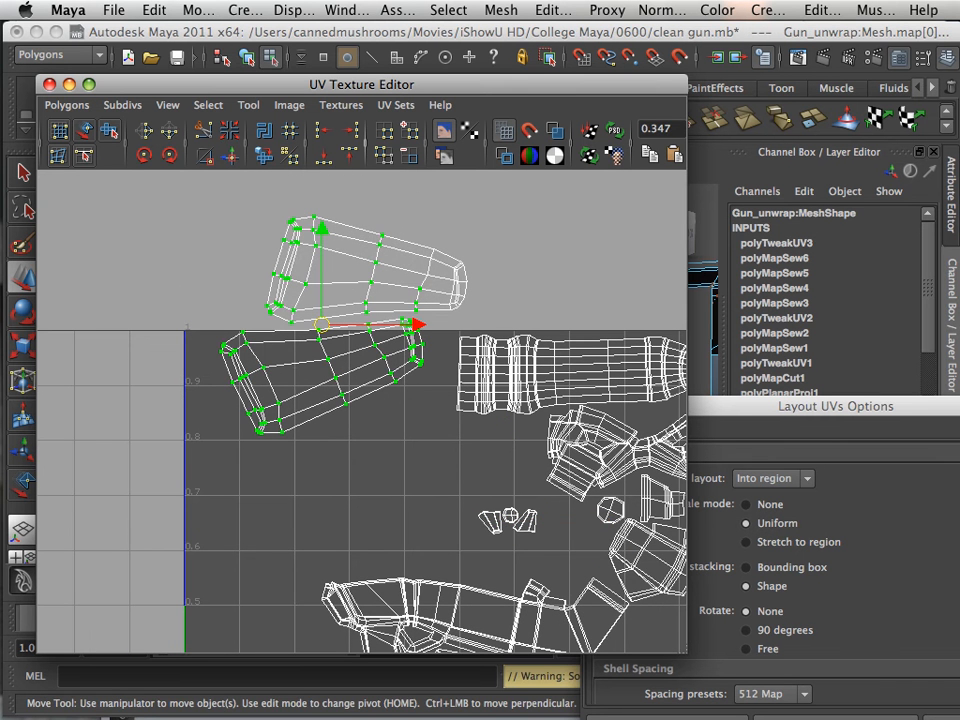
pyautogui.keyDown('ctrl'); pyautogui.rightClick(341, 284); pyautogui.keyUp('ctrl')
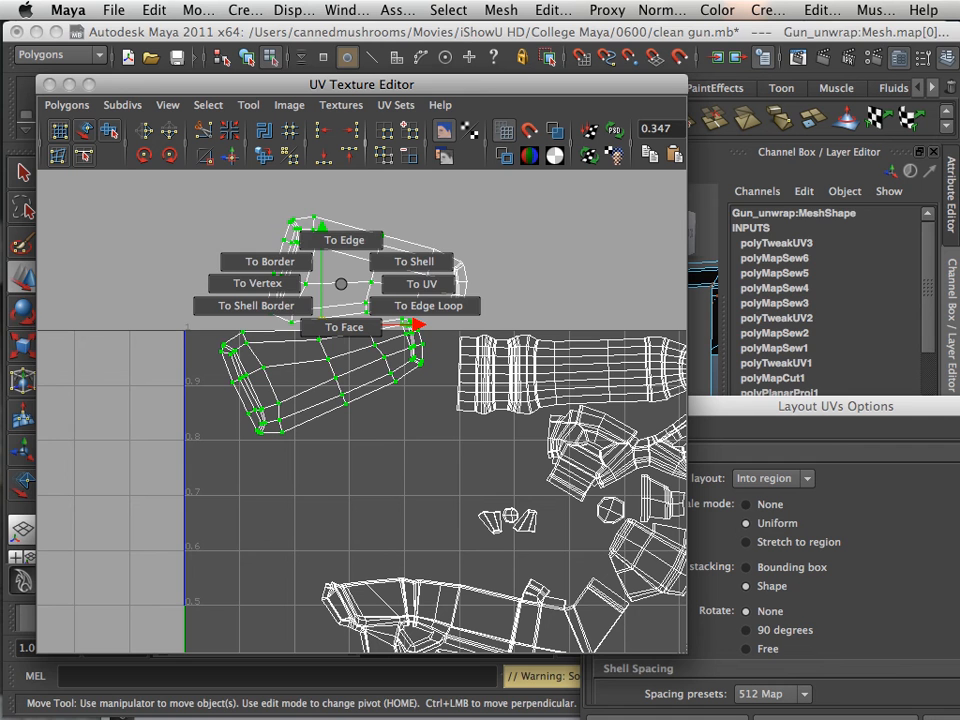
pyautogui.keyDown('ctrl'); pyautogui.moveTo(341, 284); pyautogui.dragTo(414, 261, button='right'); pyautogui.keyUp('ctrl')
pyautogui.moveTo(345, 325); pyautogui.dragTo(310, 470)
pyautogui.keyDown('alt'); pyautogui.moveTo(310, 470); pyautogui.dragTo(231, 294, button='middle'); pyautogui.keyUp('alt')
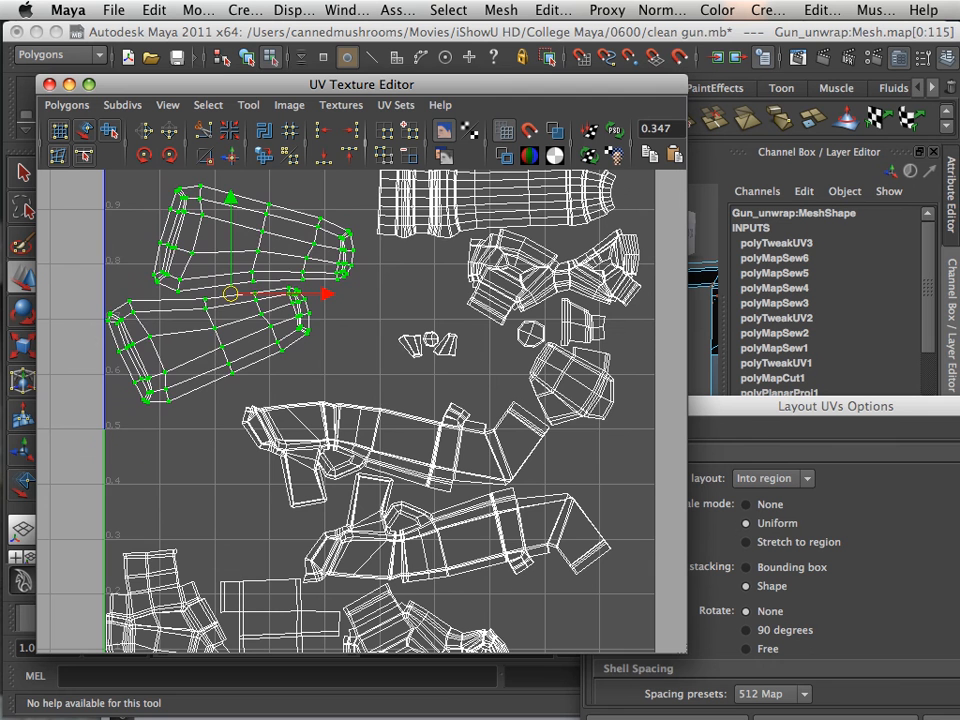
pyautogui.moveTo(231, 294); pyautogui.dragTo(243, 268)
pyautogui.keyDown('alt'); pyautogui.moveTo(345, 350); pyautogui.dragTo(335, 472, button='middle'); pyautogui.keyUp('alt')
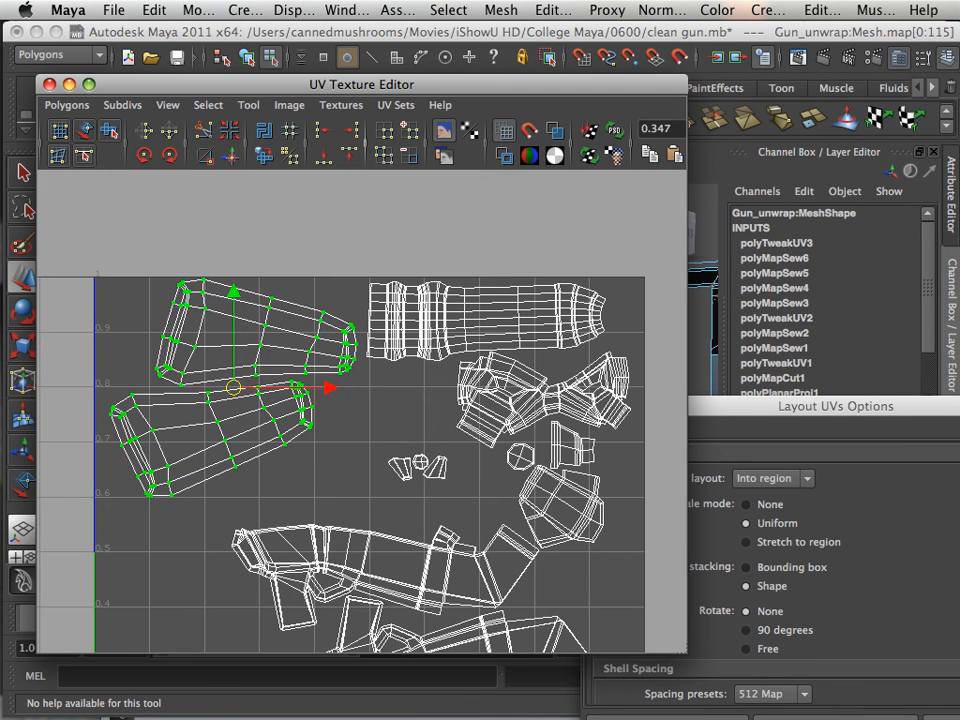
# Rotate the two tapered shells counterclockwise until the upper one is nearly horizontal, and shift them left toward the UV square's border.
pyautogui.press('r')
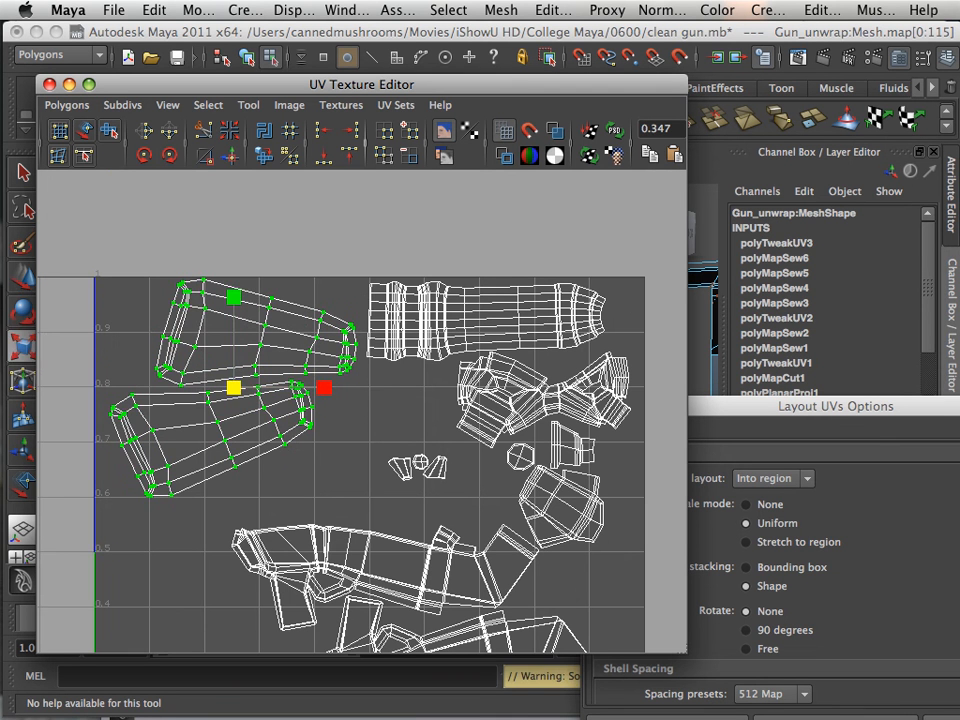
pyautogui.press('e')
pyautogui.moveTo(301, 327); pyautogui.dragTo(283, 312)
pyautogui.press('w')
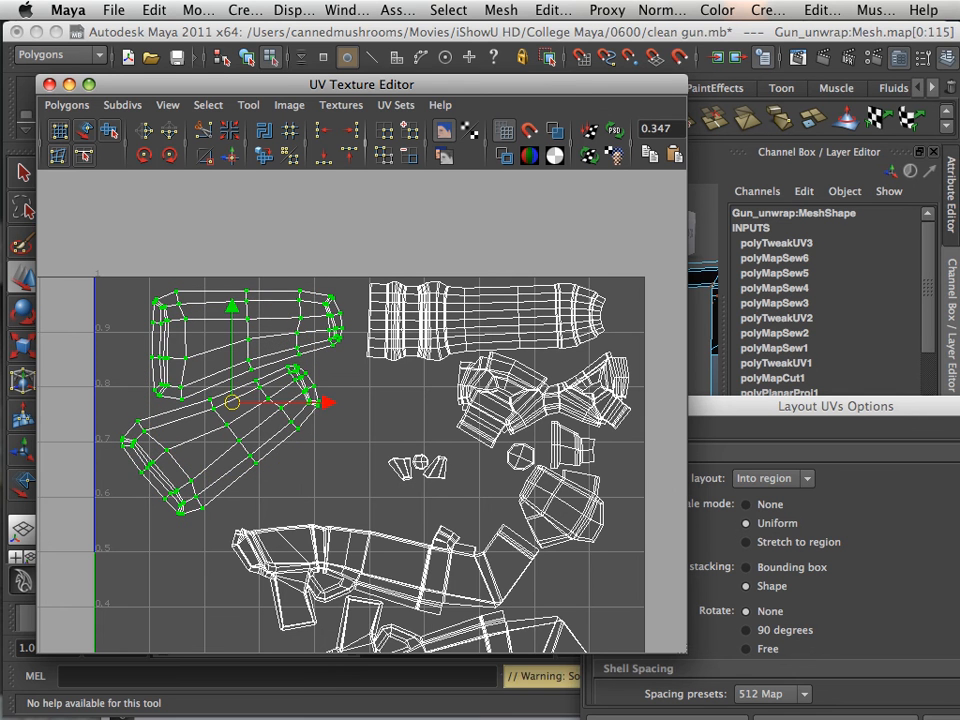
pyautogui.moveTo(232, 402); pyautogui.dragTo(211, 399)
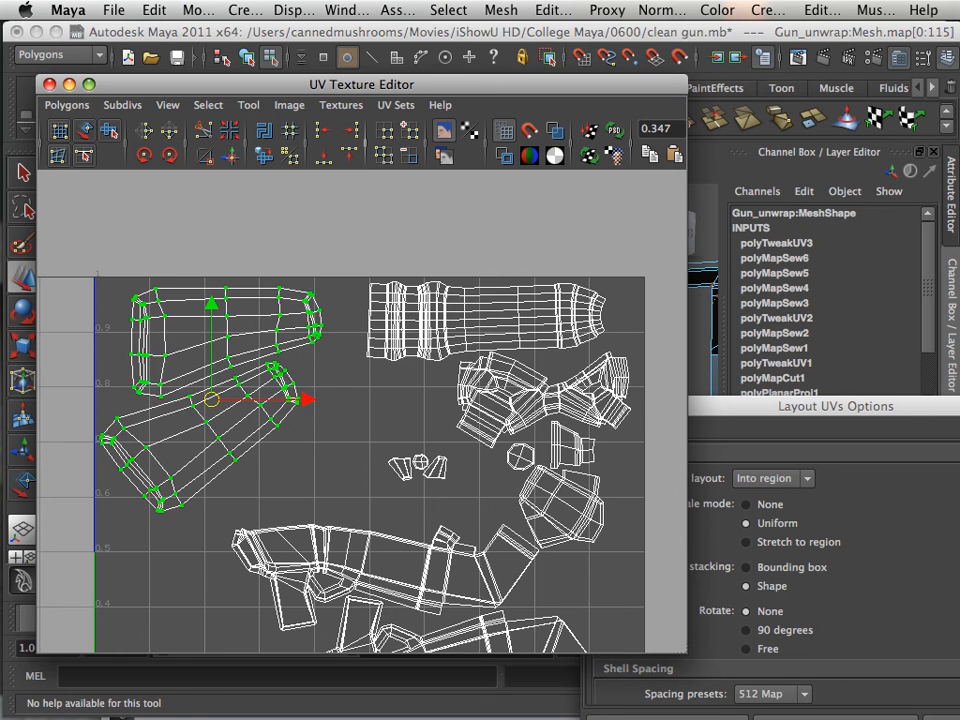
pyautogui.click(335, 430)
# Select the two long body shells and the rounded shell beside them, rotate them clockwise about 20 degrees and scale them up slightly.
pyautogui.keyDown('alt'); pyautogui.moveTo(335, 430); pyautogui.dragTo(309, 299, button='middle'); pyautogui.keyUp('alt')
pyautogui.keyDown('alt'); pyautogui.moveTo(309, 299); pyautogui.dragTo(230, 299, button='right'); pyautogui.keyUp('alt')
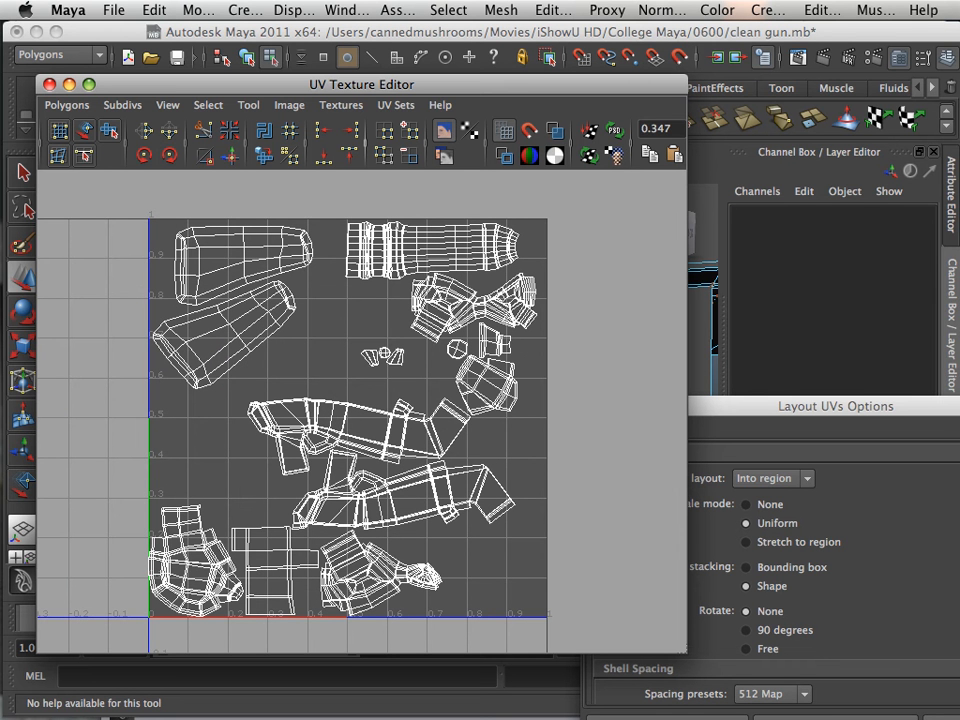
pyautogui.moveTo(432, 409); pyautogui.dragTo(423, 389)
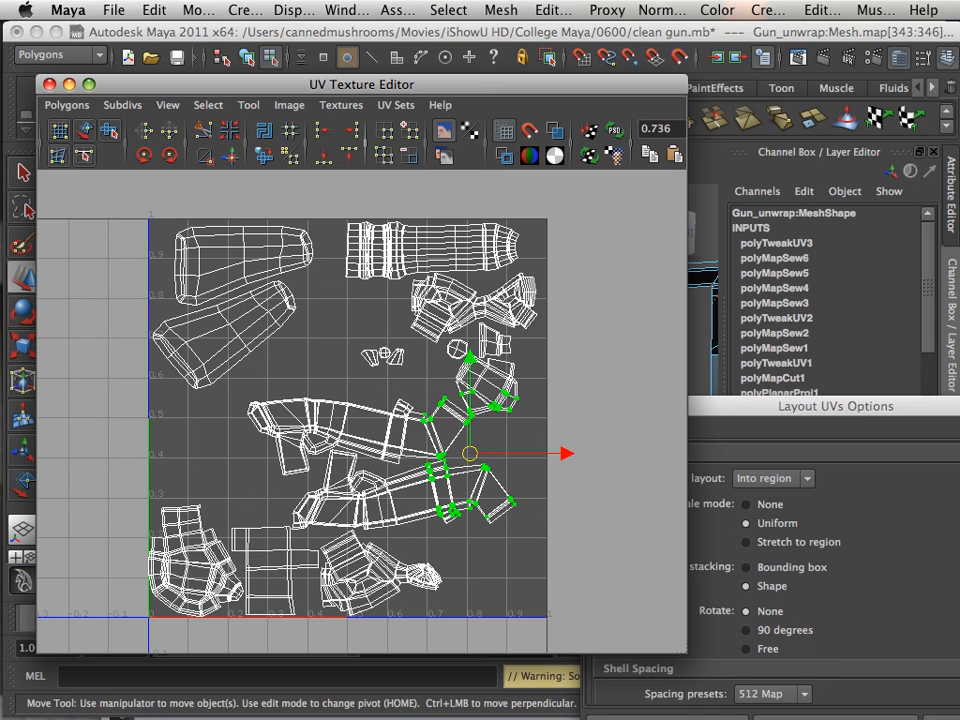
pyautogui.keyDown('ctrl'); pyautogui.moveTo(472, 399); pyautogui.dragTo(540, 389, button='right'); pyautogui.keyUp('ctrl')
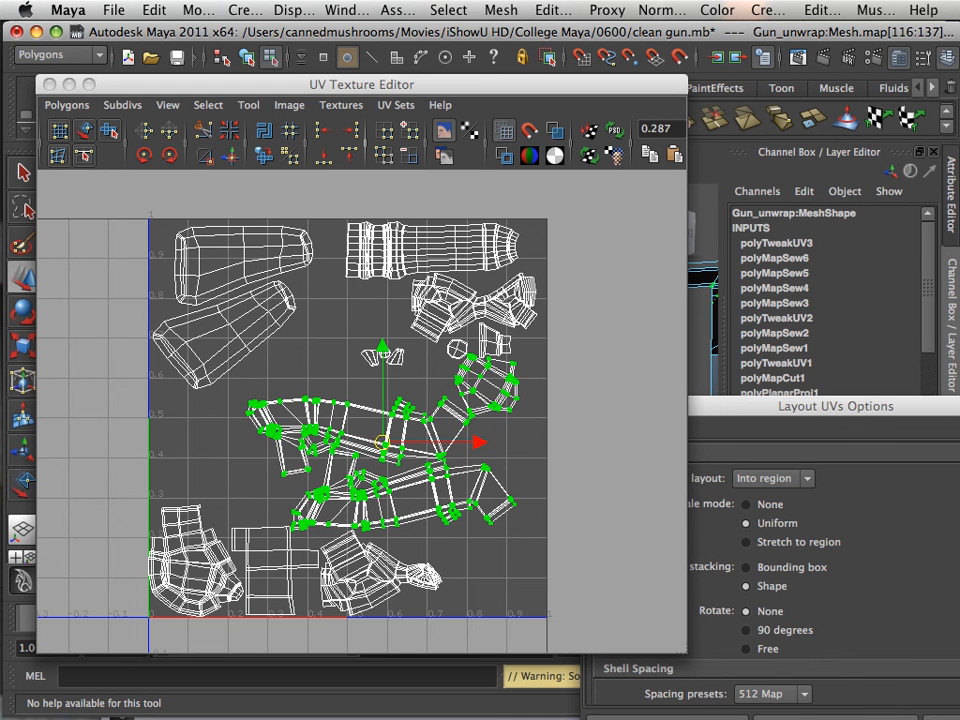
pyautogui.press('r')
pyautogui.press('e')
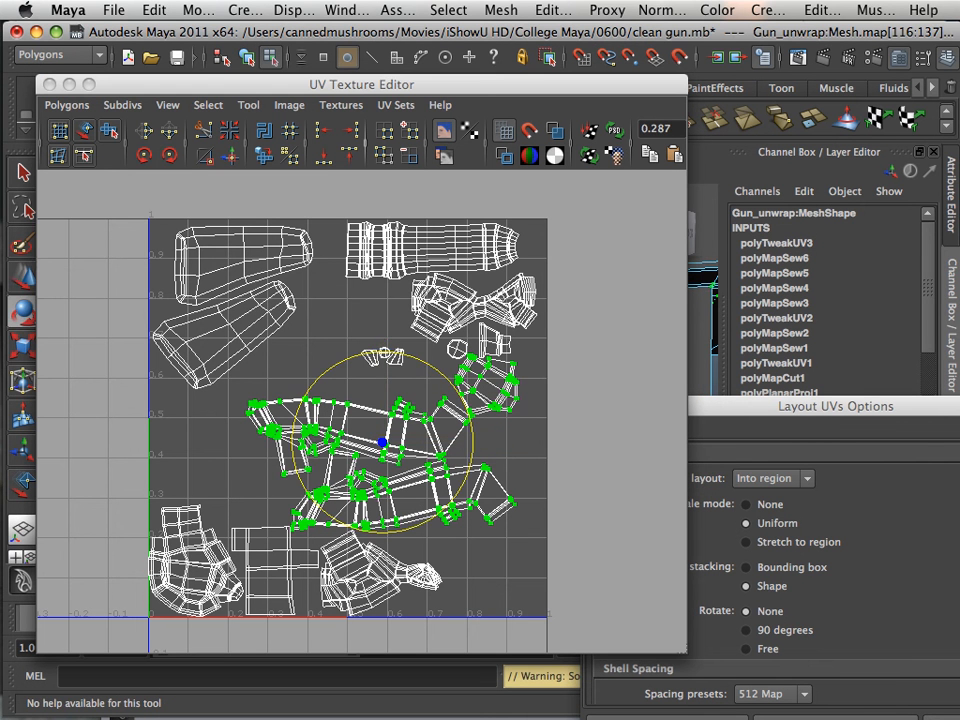
pyautogui.moveTo(460, 397); pyautogui.dragTo(471, 428)
pyautogui.press('w')
pyautogui.press('r')
pyautogui.moveTo(399, 457)
pyautogui.mouseDown()
pyautogui.moveTo(408, 457)
pyautogui.moveTo(399, 455)
pyautogui.mouseUp()
pyautogui.press('w')
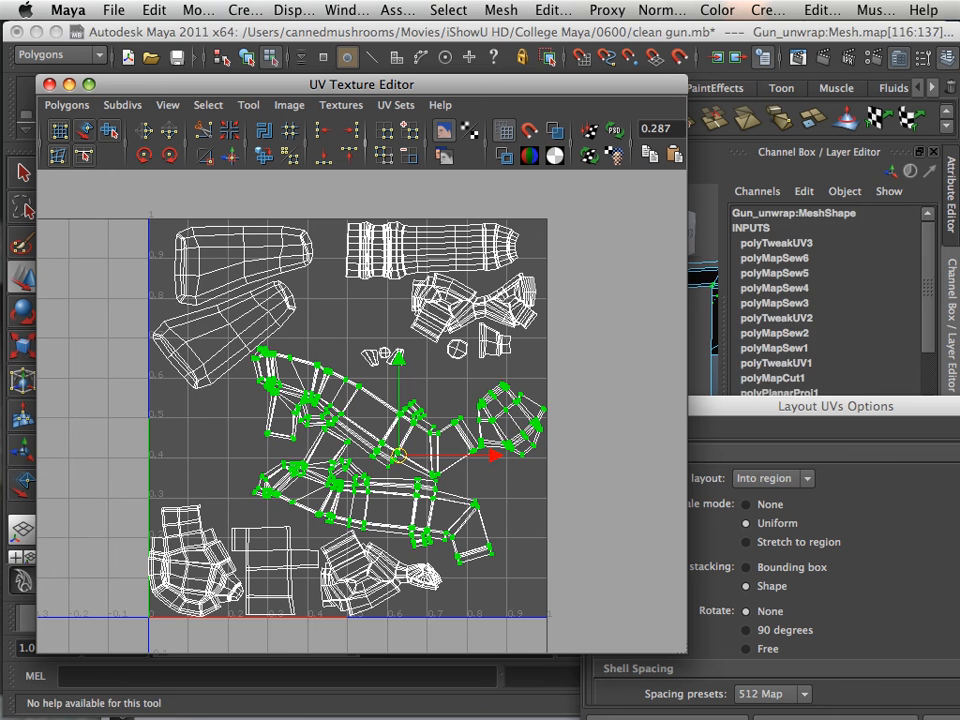
# Select the complete branching shell below the barrel with the two small shells beneath it, and move them down slightly.
pyautogui.click(604, 420)
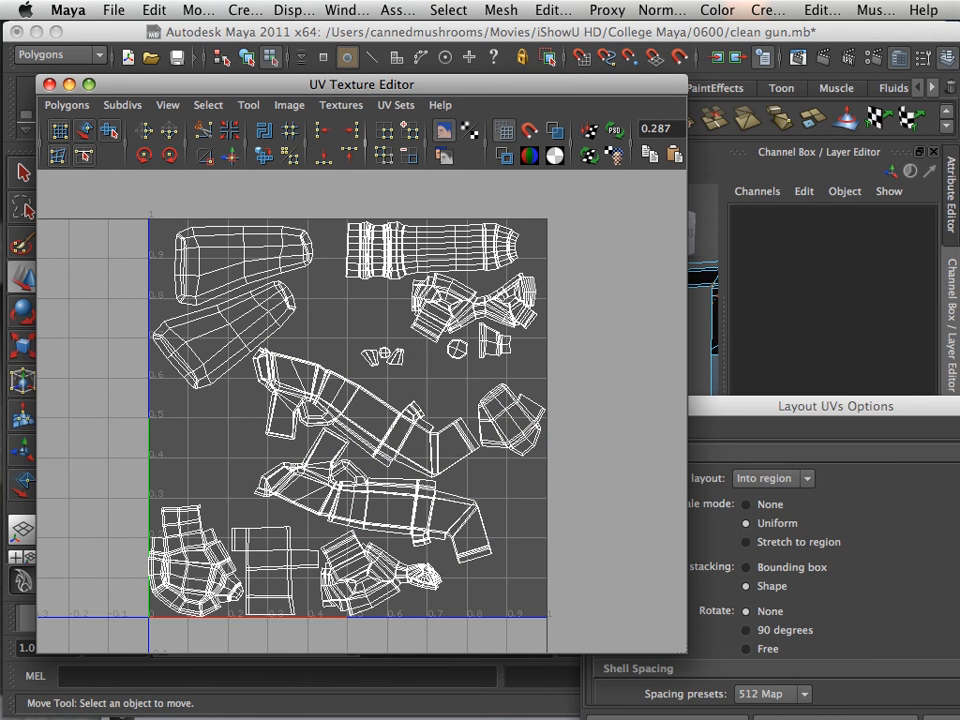
pyautogui.moveTo(523, 366); pyautogui.dragTo(407, 303)
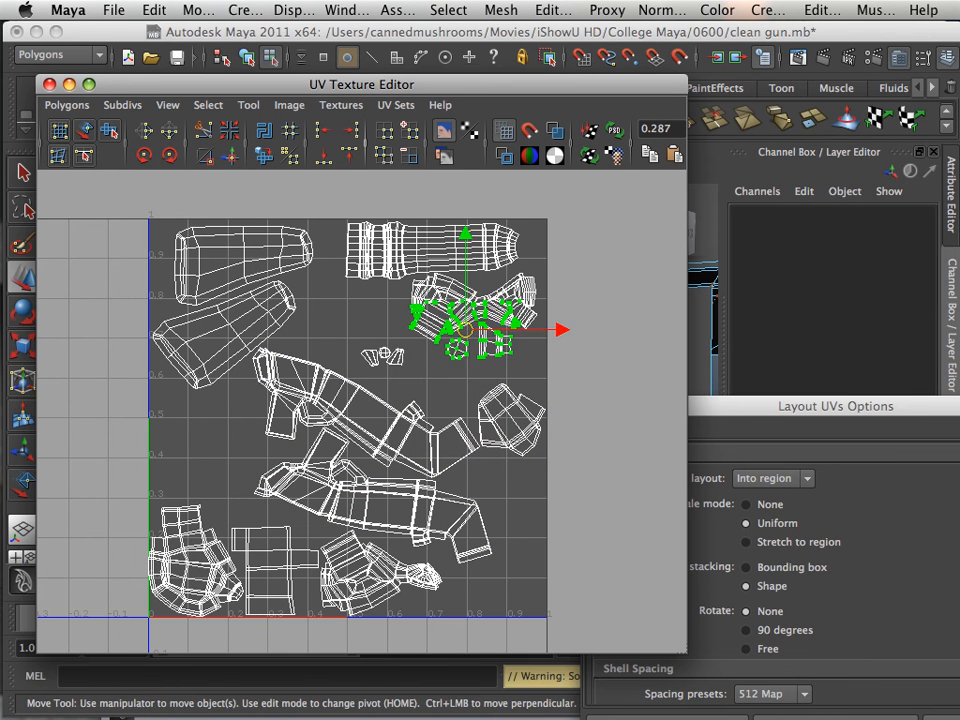
pyautogui.keyDown('ctrl'); pyautogui.rightClick(431, 308); pyautogui.keyUp('ctrl')
pyautogui.keyDown('ctrl'); pyautogui.moveTo(431, 308); pyautogui.dragTo(512, 308, button='right'); pyautogui.keyUp('ctrl')
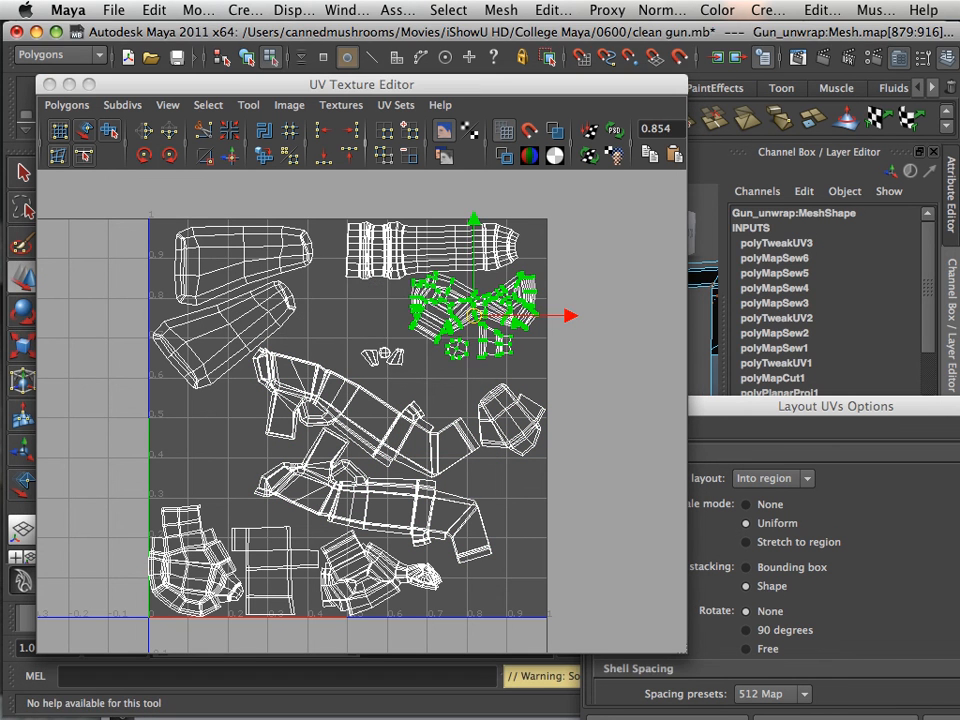
pyautogui.moveTo(474, 316)
pyautogui.mouseDown()
pyautogui.moveTo(457, 329)
pyautogui.moveTo(479, 340)
pyautogui.mouseUp()
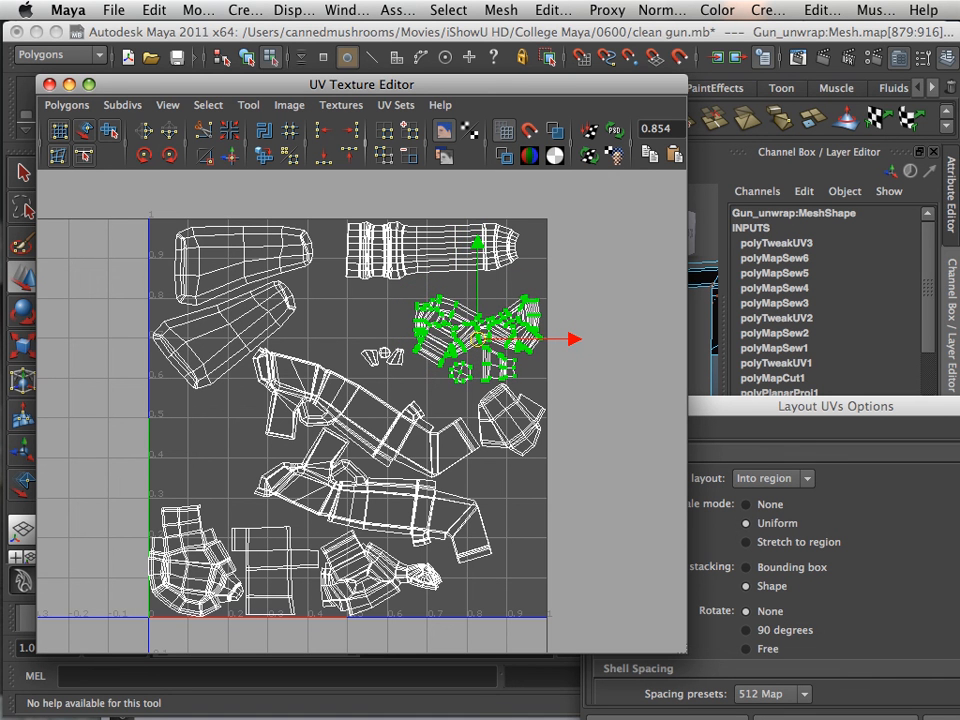
# Scale these three shells up slightly and shift them up between the barrel shell and the rounded shell, within the UV square.
pyautogui.press('r')
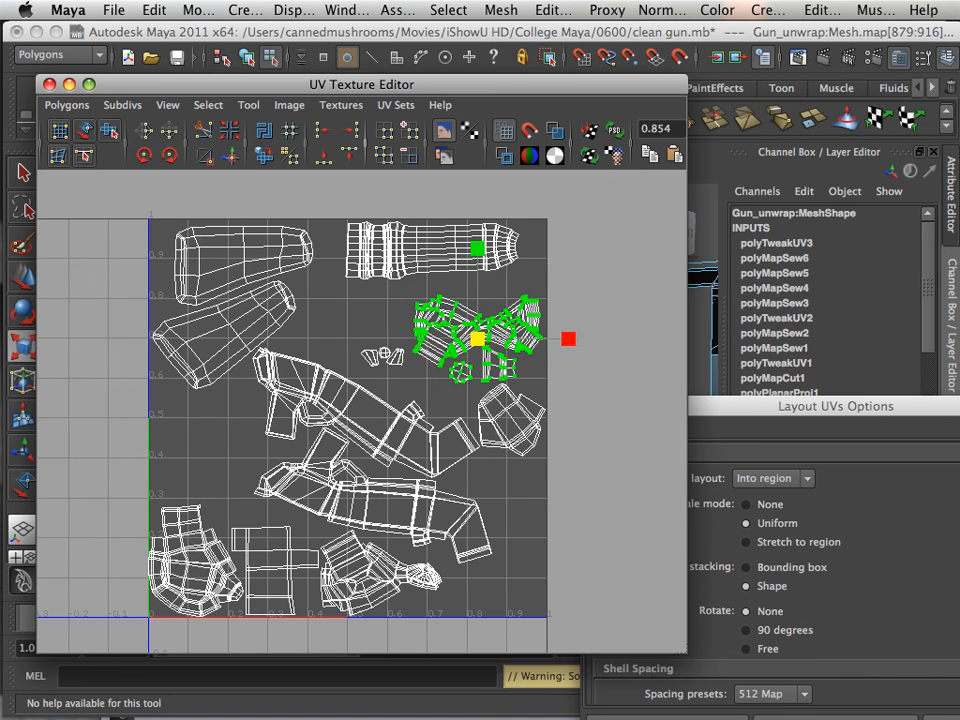
pyautogui.press('e')
pyautogui.press('r')
pyautogui.moveTo(477, 339)
pyautogui.mouseDown()
pyautogui.moveTo(492, 339)
pyautogui.moveTo(473, 324)
pyautogui.mouseUp()
pyautogui.press('w')
pyautogui.click(600, 375)
# Select all the gun's UV shells and scale them down slightly together to leave a small margin inside the UV square's borders.
pyautogui.scroll(3, 362, 411)
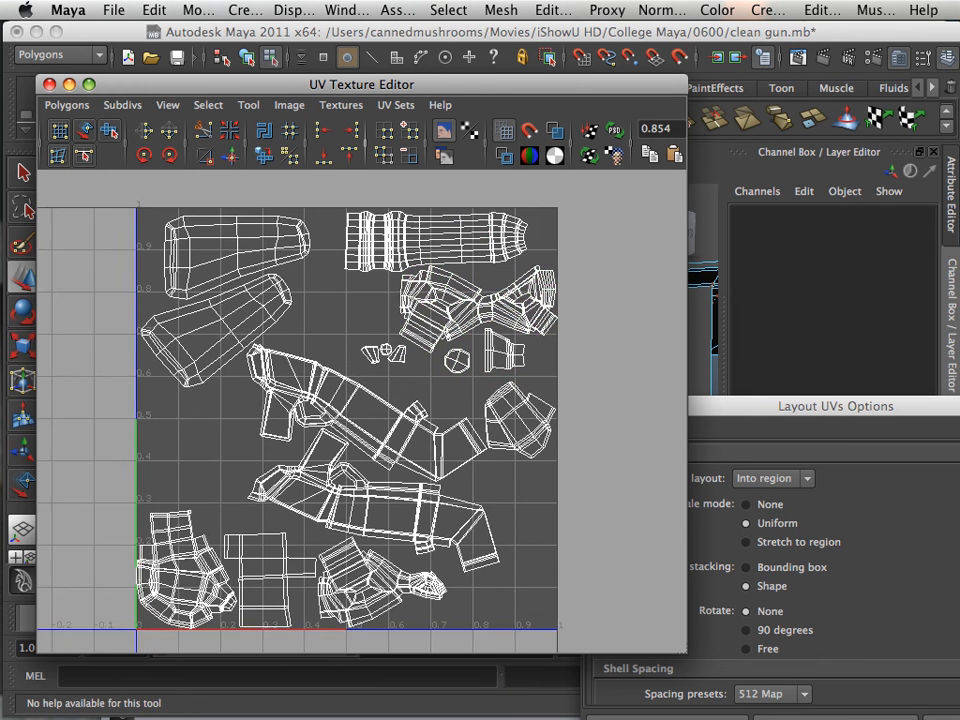
pyautogui.scroll(-6, 362, 411)
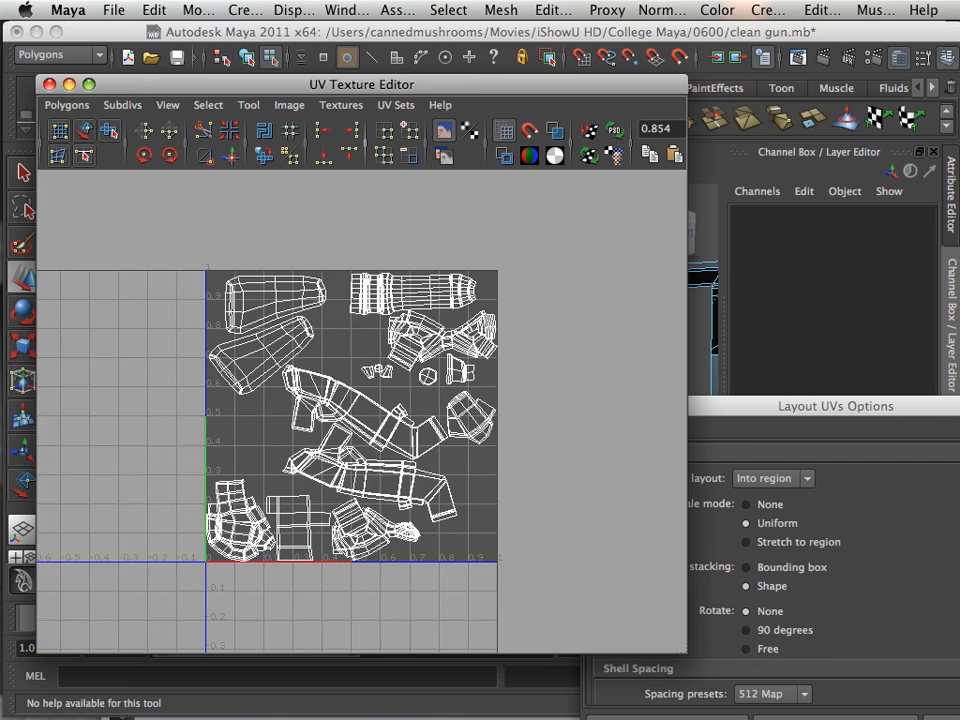
pyautogui.keyDown('alt'); pyautogui.moveTo(362, 411); pyautogui.dragTo(405, 326, button='middle'); pyautogui.keyUp('alt')
pyautogui.scroll(3, 362, 411)
pyautogui.scroll(3, 365, 418)
pyautogui.scroll(-6, 365, 418)
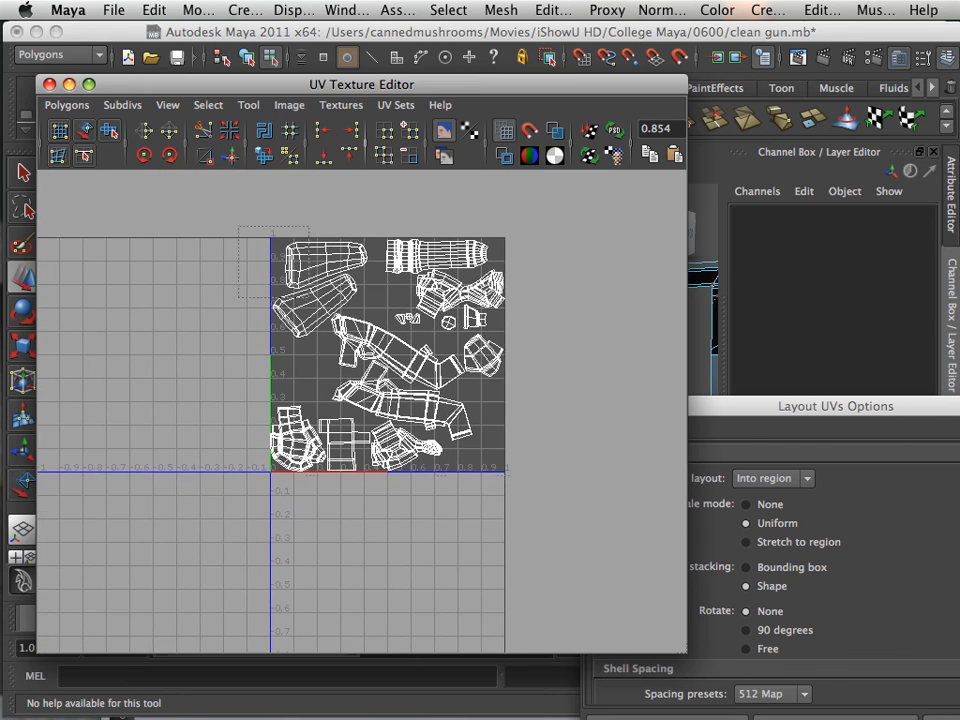
pyautogui.moveTo(309, 298); pyautogui.dragTo(510, 476)
pyautogui.scroll(-1, 362, 411)
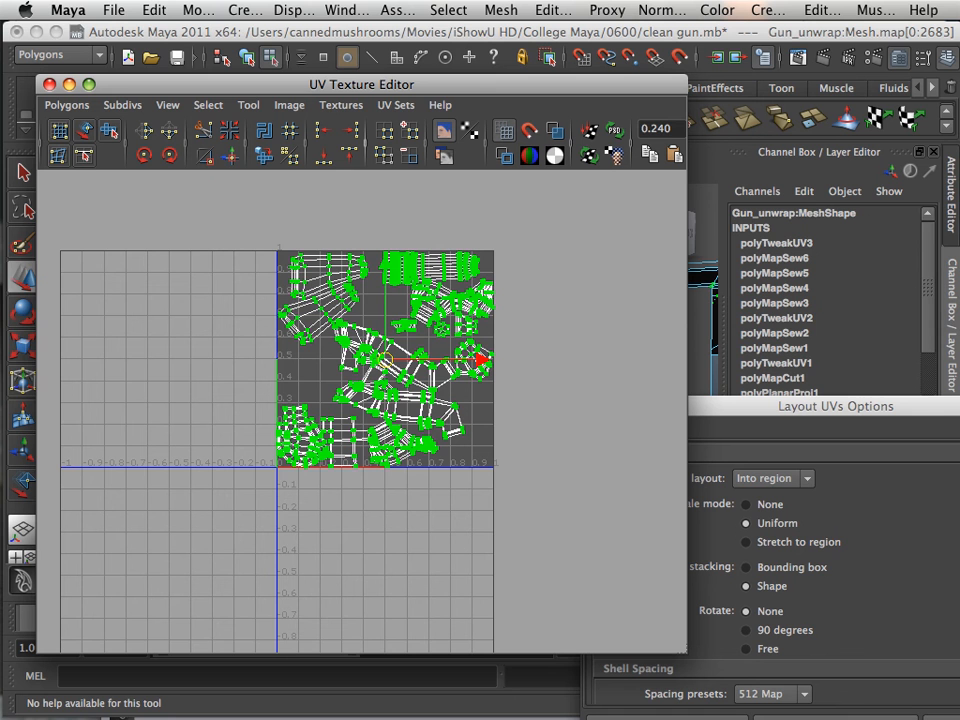
pyautogui.press('r')
pyautogui.moveTo(385, 360); pyautogui.dragTo(380, 360)
pyautogui.click(560, 380)
# Bring up the file commands for the scene.
pyautogui.scroll(3, 362, 411)
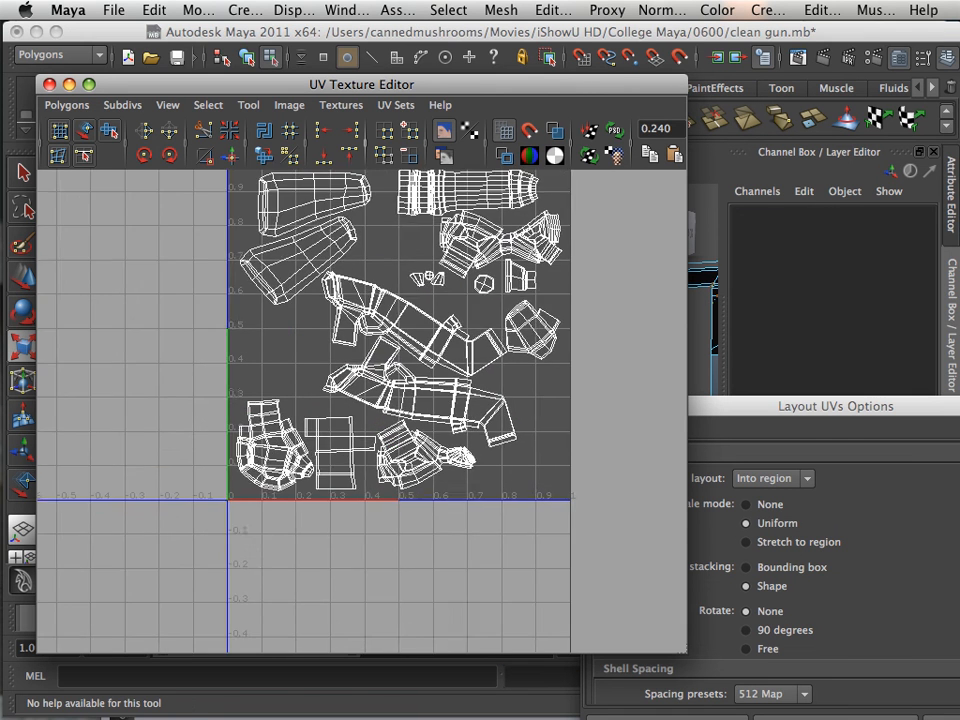
pyautogui.keyDown('alt'); pyautogui.moveTo(400, 360); pyautogui.dragTo(382, 480, button='middle'); pyautogui.keyUp('alt')
pyautogui.scroll(2, 361, 412)
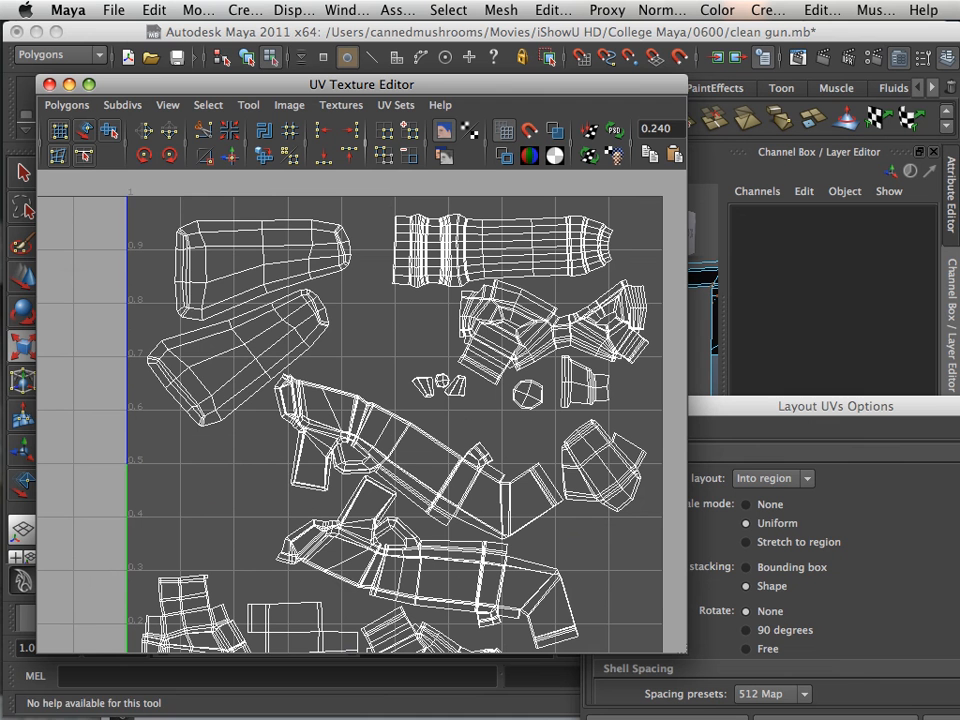
pyautogui.click(114, 10)
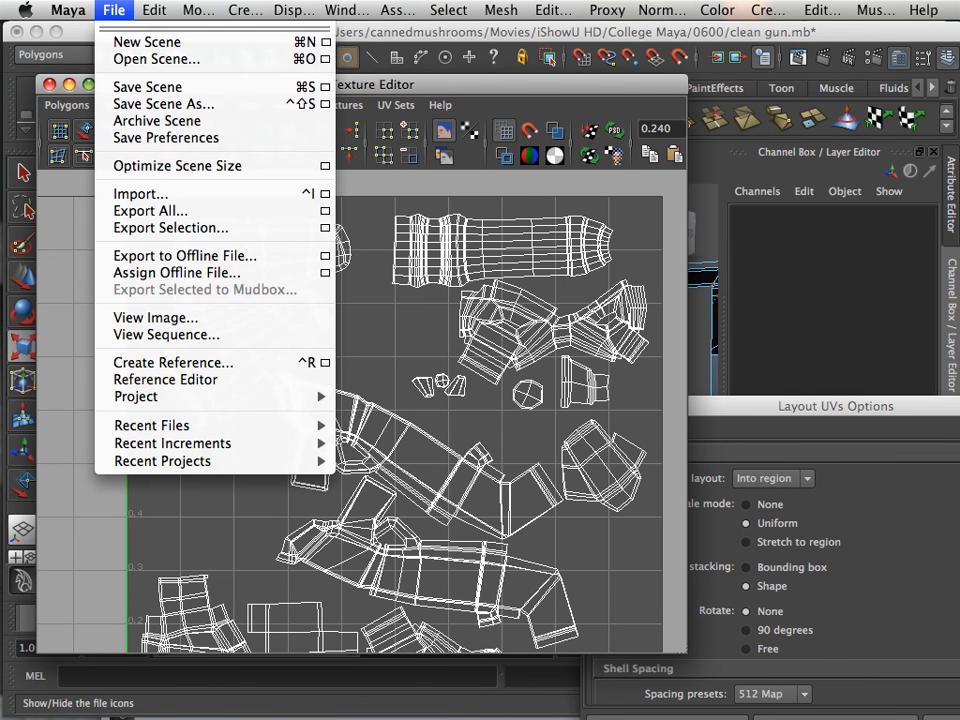